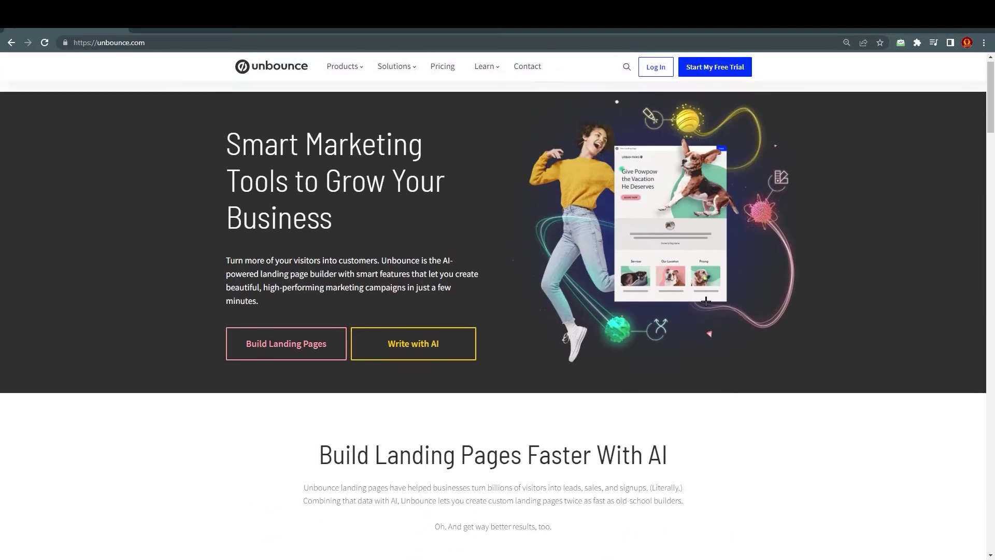
# Log in to the Smart Builder & Classic Builder account using the Google account
pyautogui.scroll(1, 658, 223)
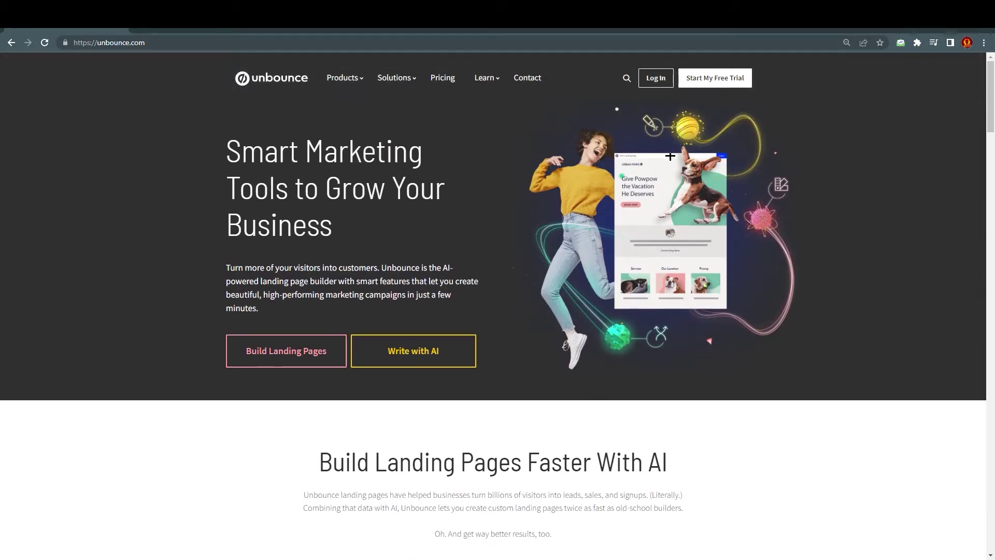
pyautogui.click(655, 78)
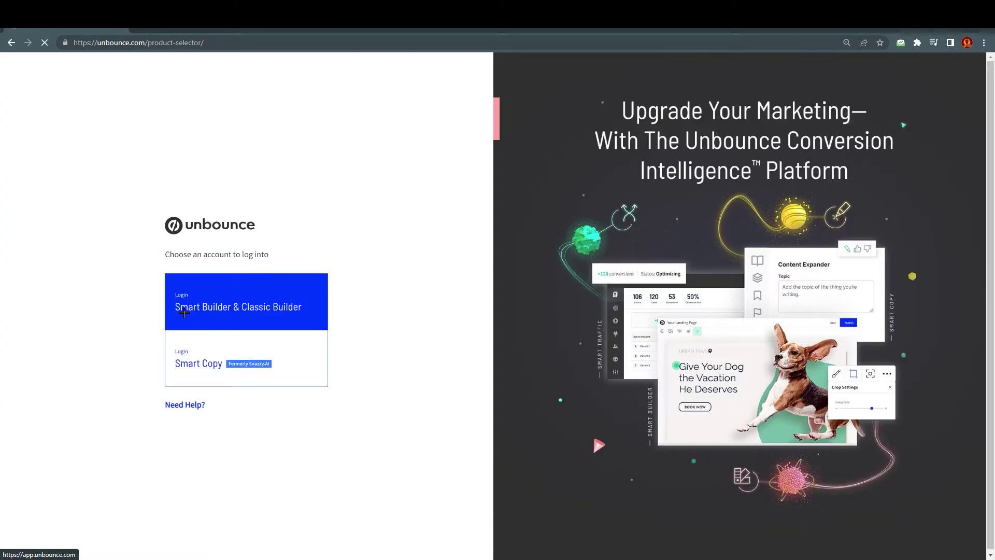
pyautogui.click(280, 307)
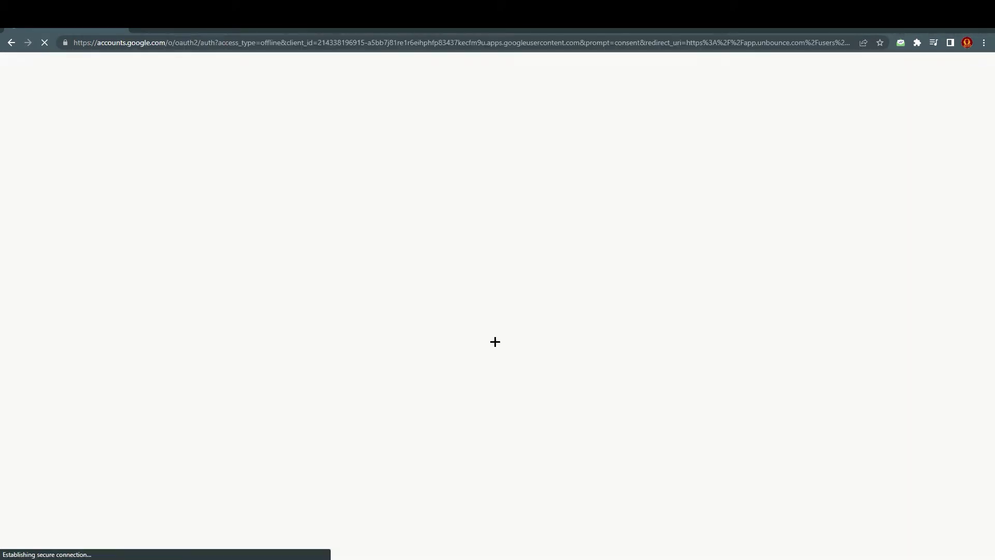
pyautogui.click(493, 268)
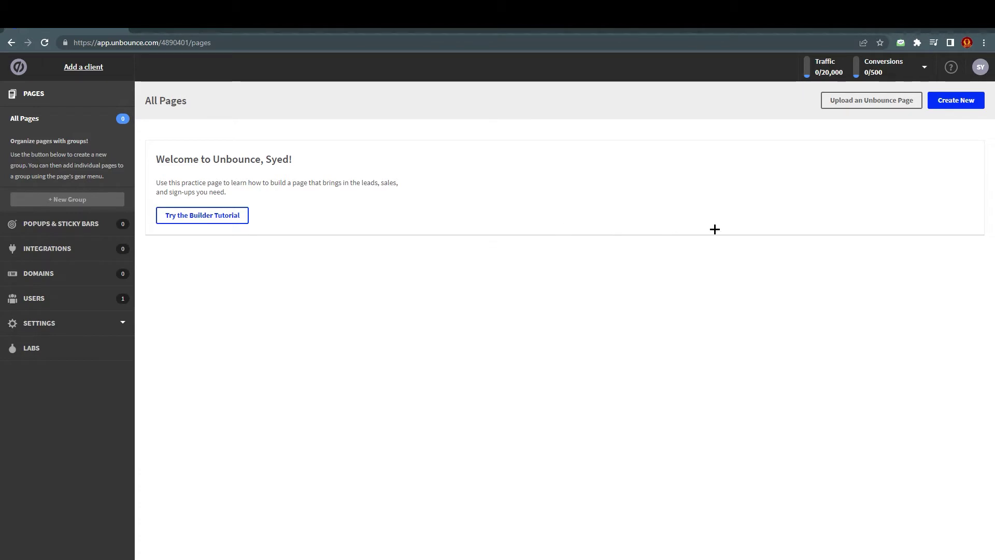
# Start creating a new page with the Classic builder and save that selection for next time
pyautogui.click(963, 103)
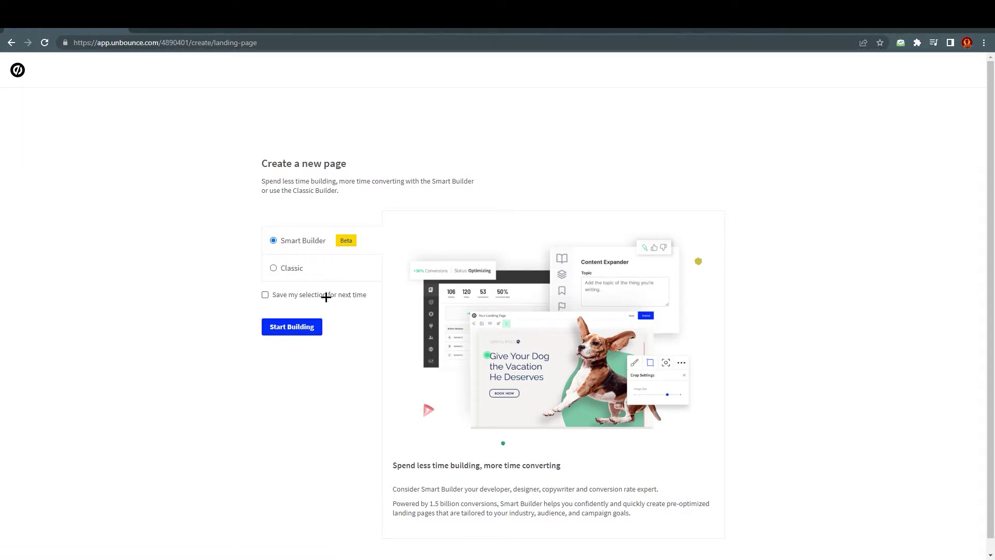
pyautogui.click(274, 268)
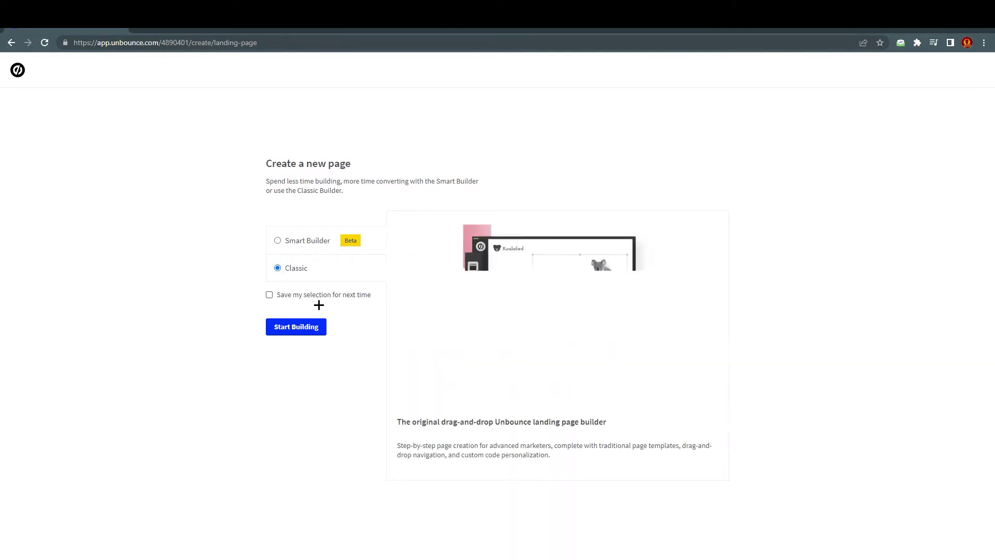
pyautogui.click(310, 295)
pyautogui.click(316, 331)
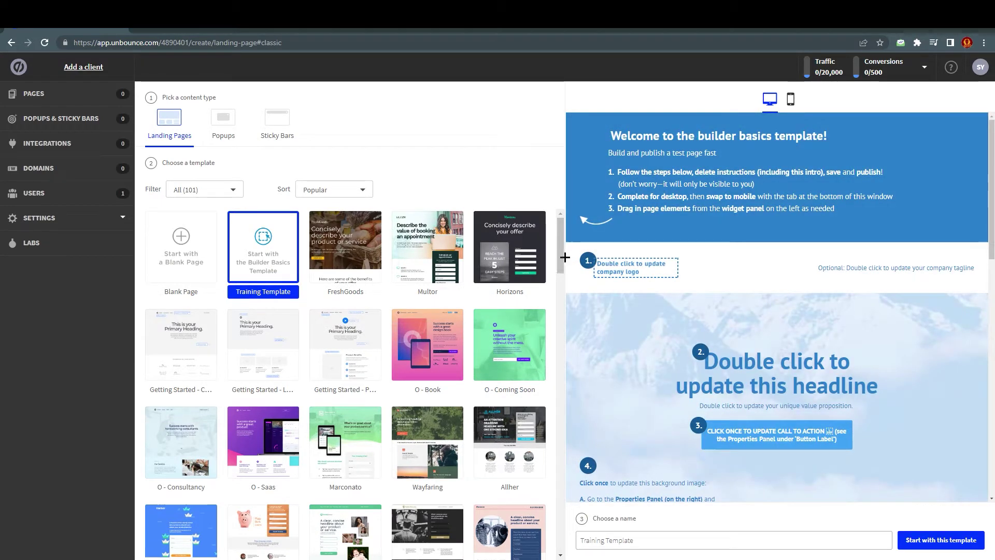
pyautogui.moveTo(565, 257); pyautogui.dragTo(564, 268)
pyautogui.click(547, 202)
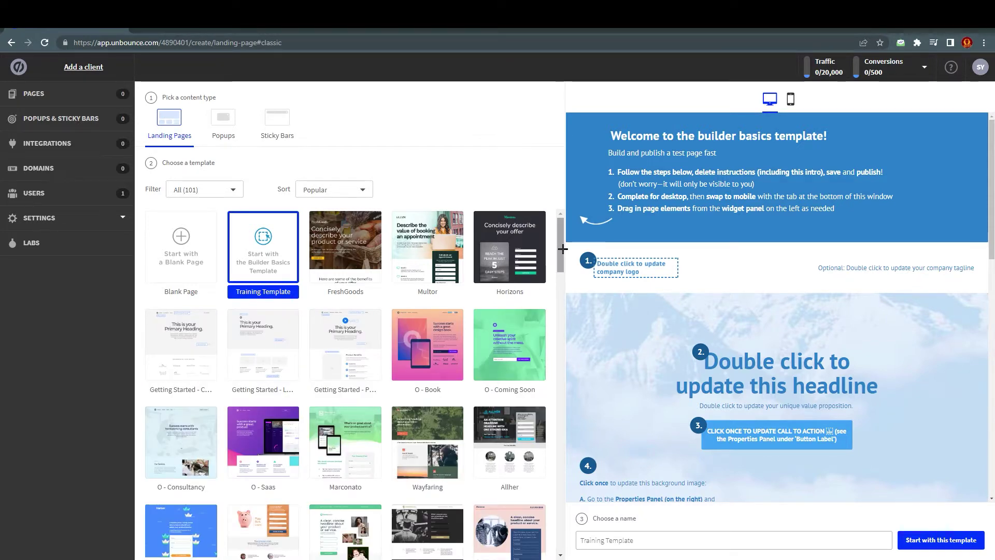
pyautogui.moveTo(562, 250); pyautogui.dragTo(509, 186)
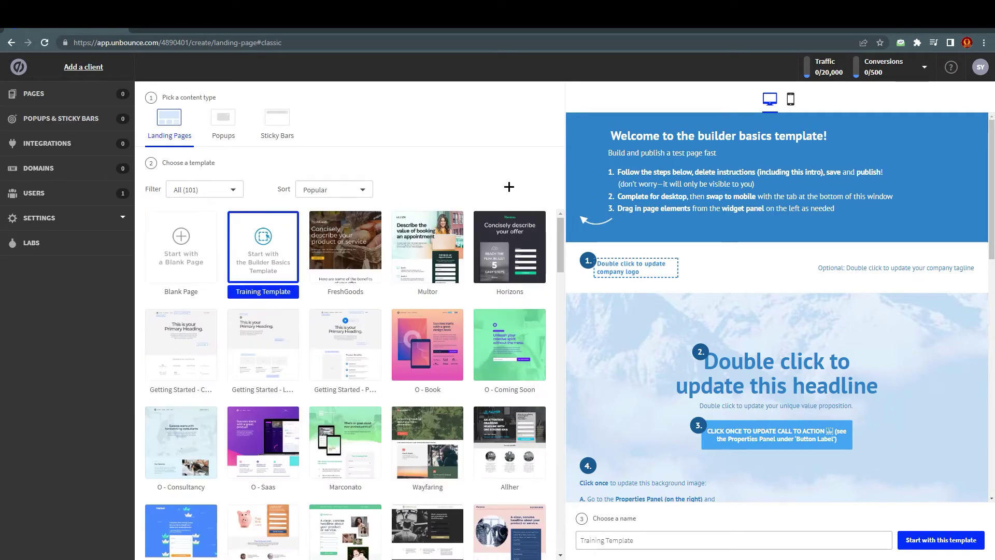
pyautogui.click(328, 188)
pyautogui.click(333, 209)
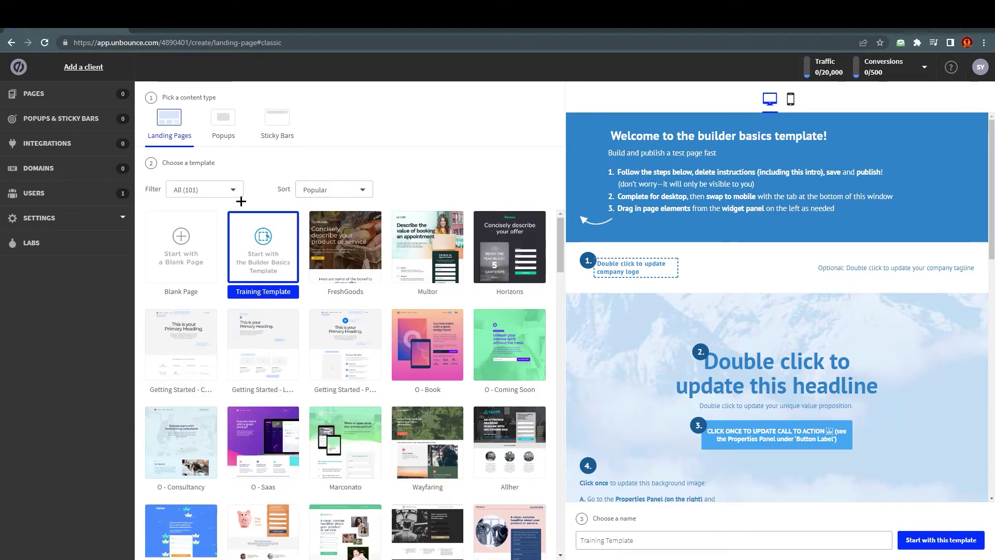
pyautogui.click(334, 194)
pyautogui.click(445, 196)
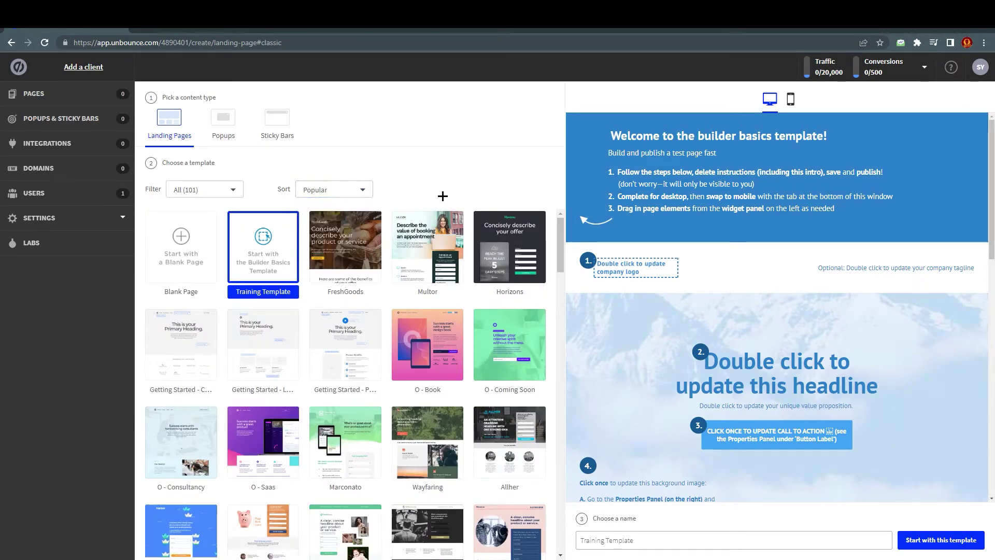
# Create a landing page from the Blank Page template with the name ANYTHING
pyautogui.click(182, 262)
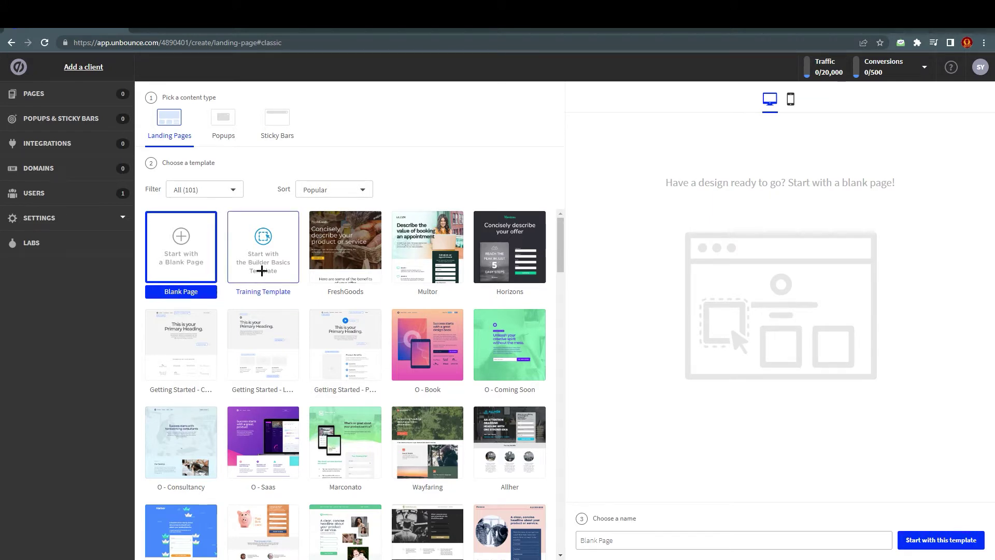
pyautogui.click(641, 535)
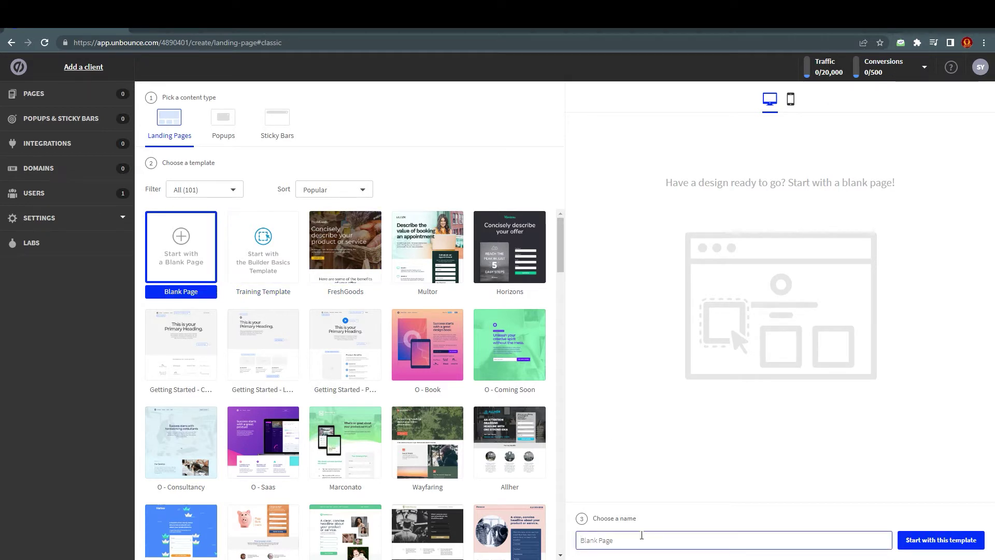
pyautogui.write('ANYTHING')
pyautogui.click(952, 547)
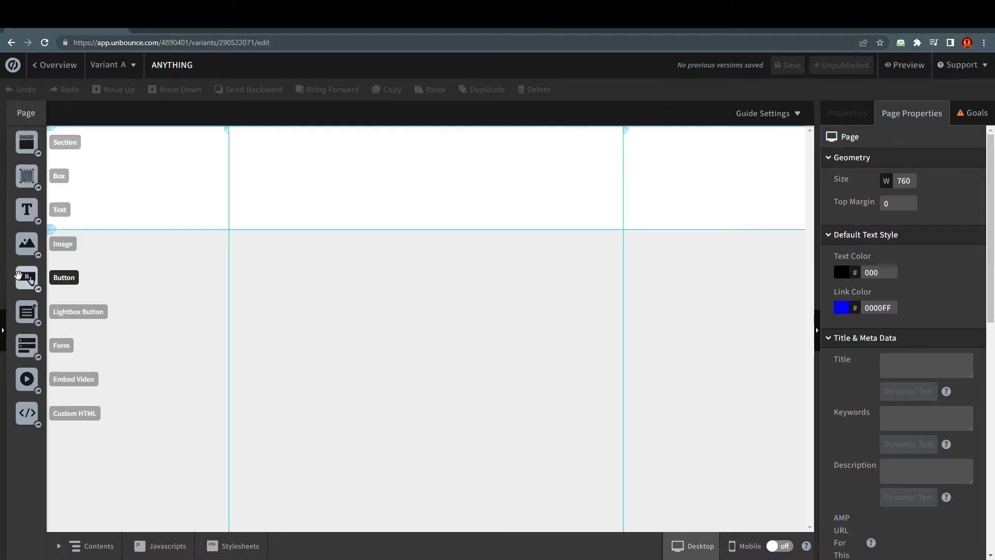
# Show the page's contents list and examine the page properties from geometry through to the element metadata
pyautogui.click(3, 330)
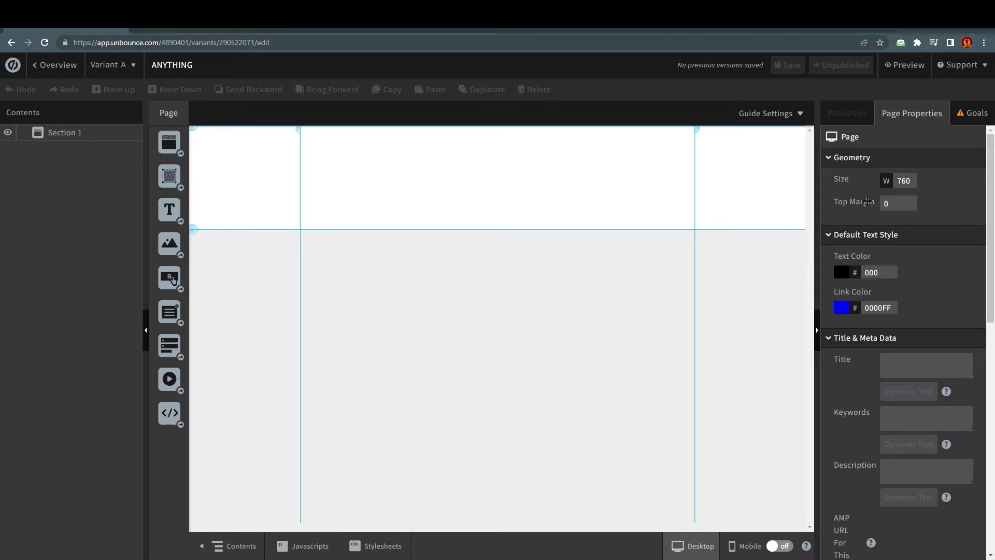
pyautogui.scroll(-6, 877, 179)
pyautogui.scroll(-4, 943, 414)
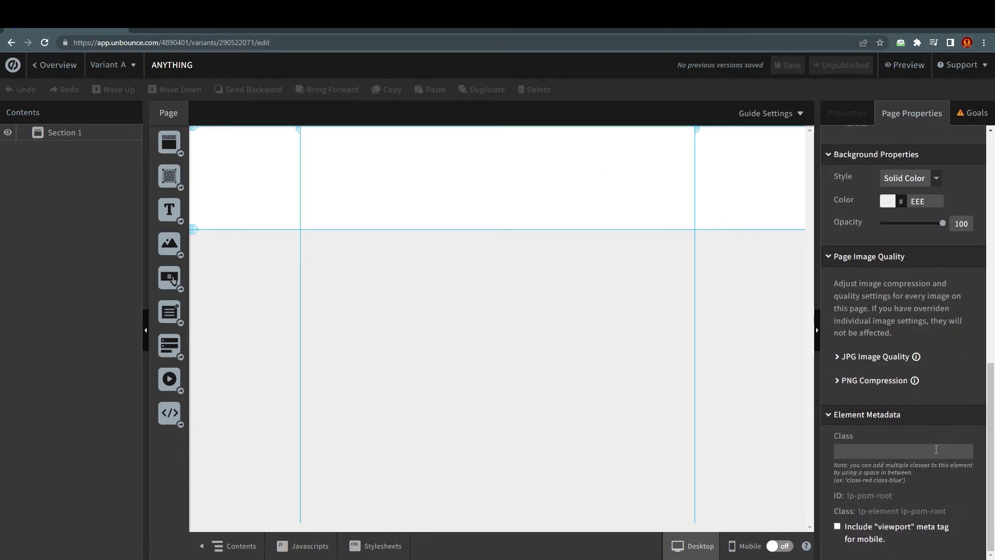
pyautogui.scroll(4, 938, 409)
pyautogui.scroll(-1, 935, 404)
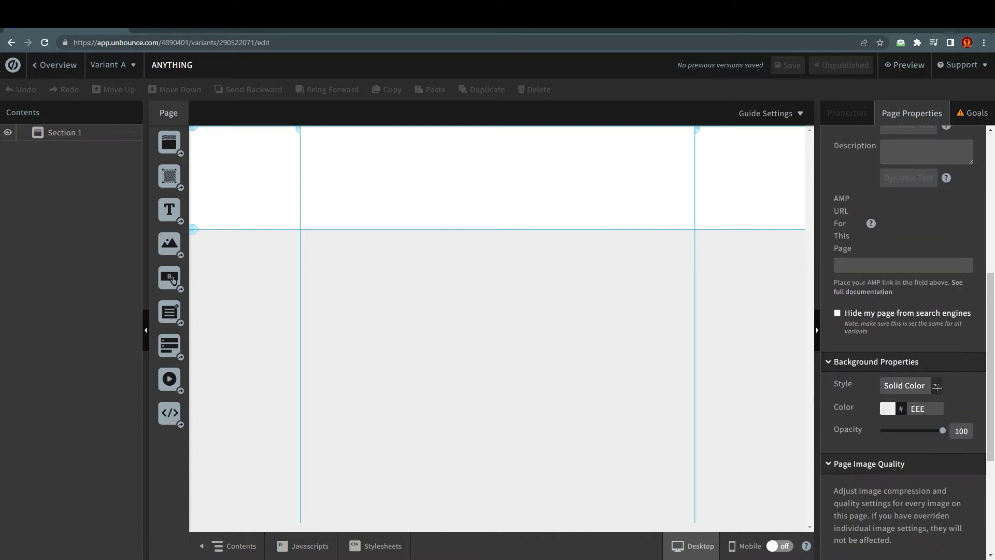
pyautogui.scroll(3, 926, 434)
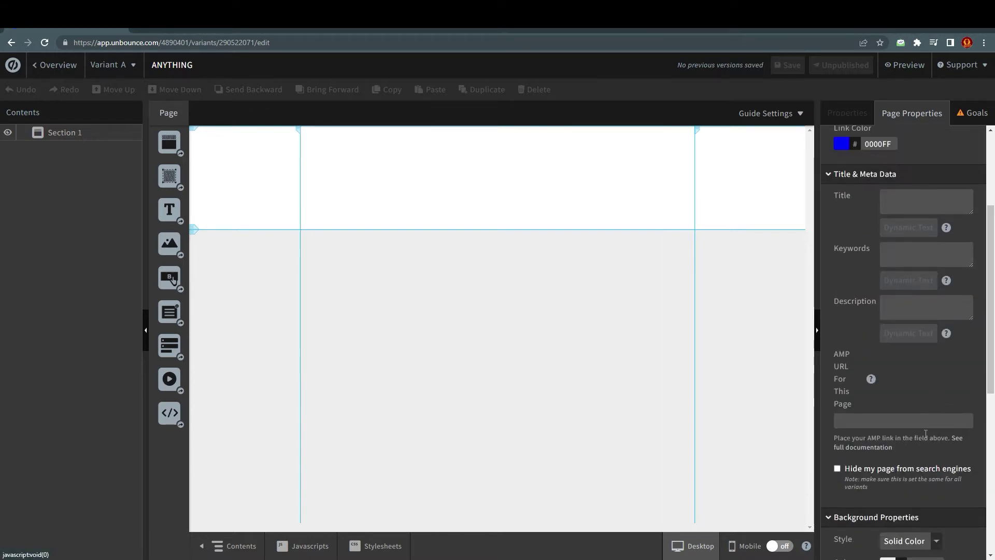
pyautogui.scroll(-4, 925, 433)
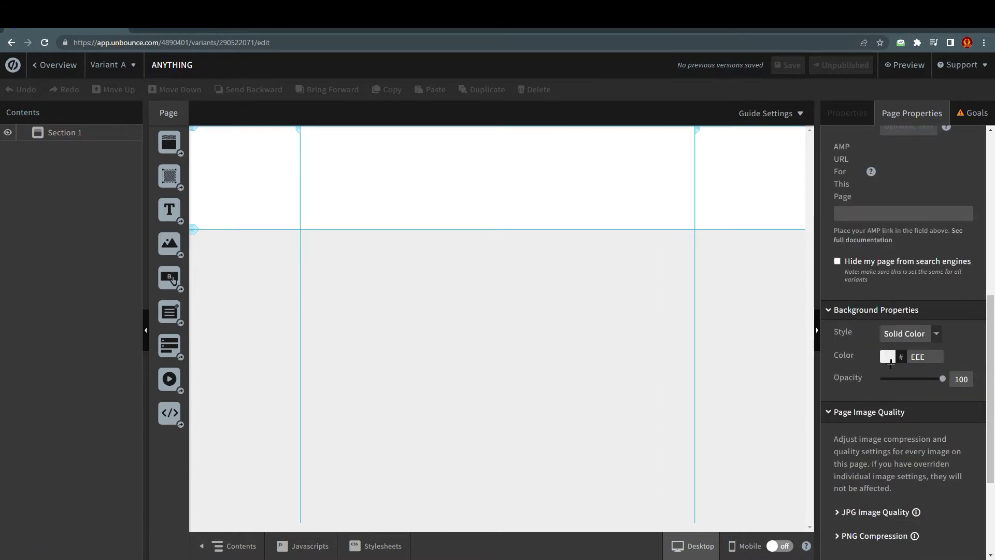
pyautogui.scroll(7, 875, 366)
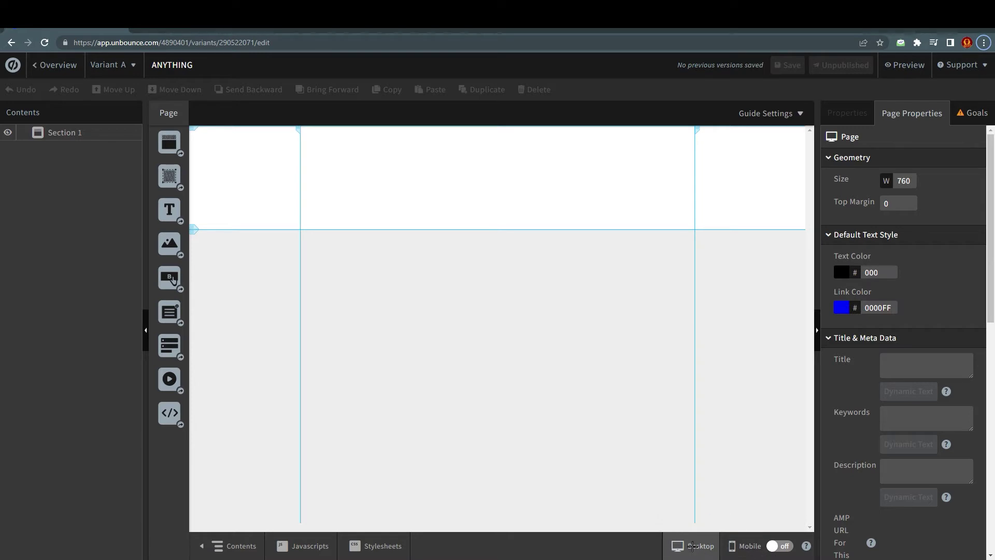
# Switch to the mobile view and dismiss the responsive page introduction, choosing not to show it again
pyautogui.click(748, 548)
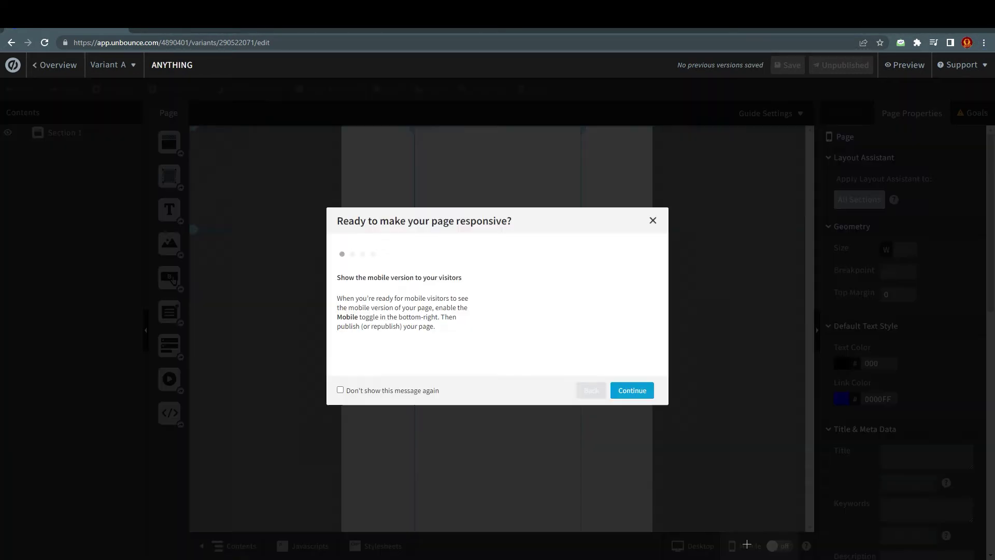
pyautogui.click(383, 389)
pyautogui.click(636, 390)
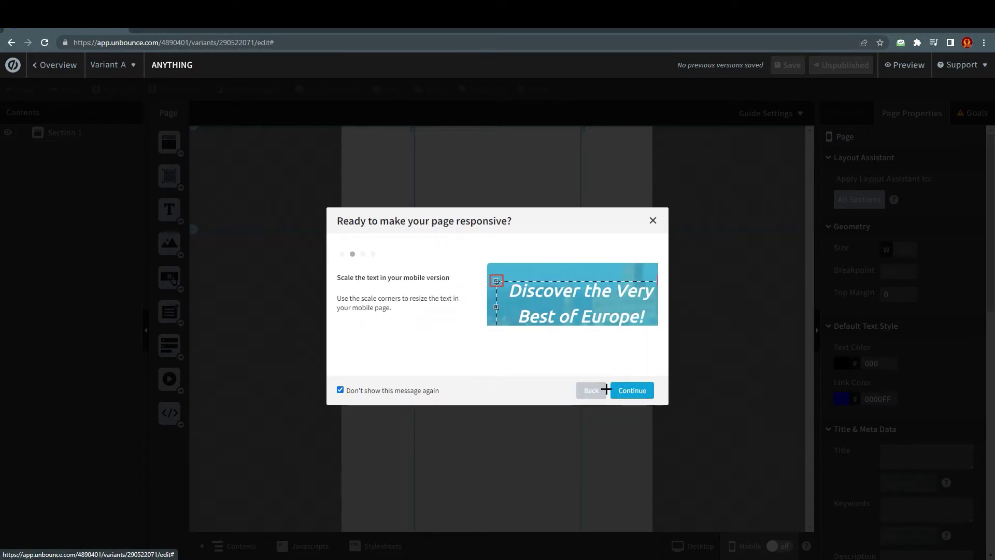
pyautogui.click(632, 391)
pyautogui.click(633, 390)
pyautogui.click(652, 220)
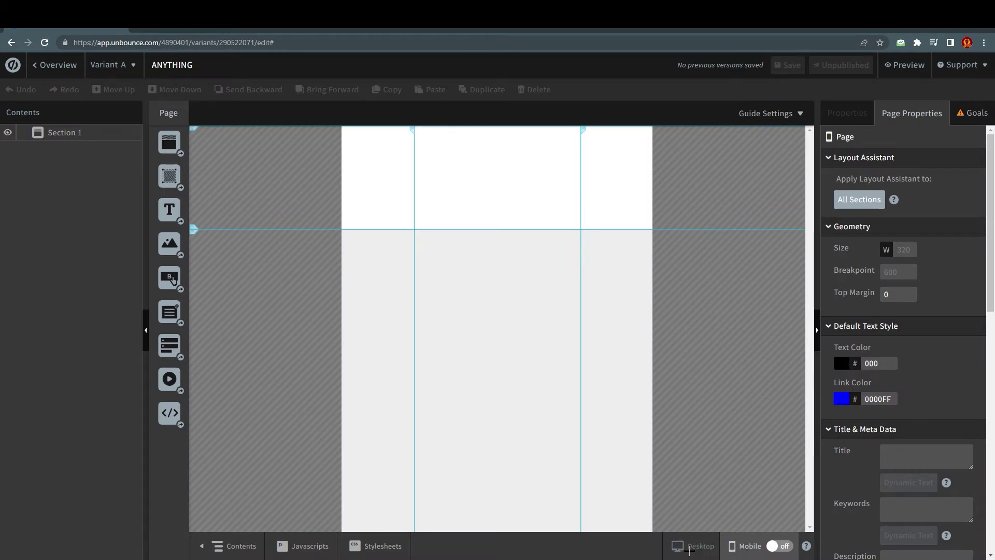
# Return to the desktop view and turn on the page's mobile version
pyautogui.click(690, 551)
pyautogui.click(783, 547)
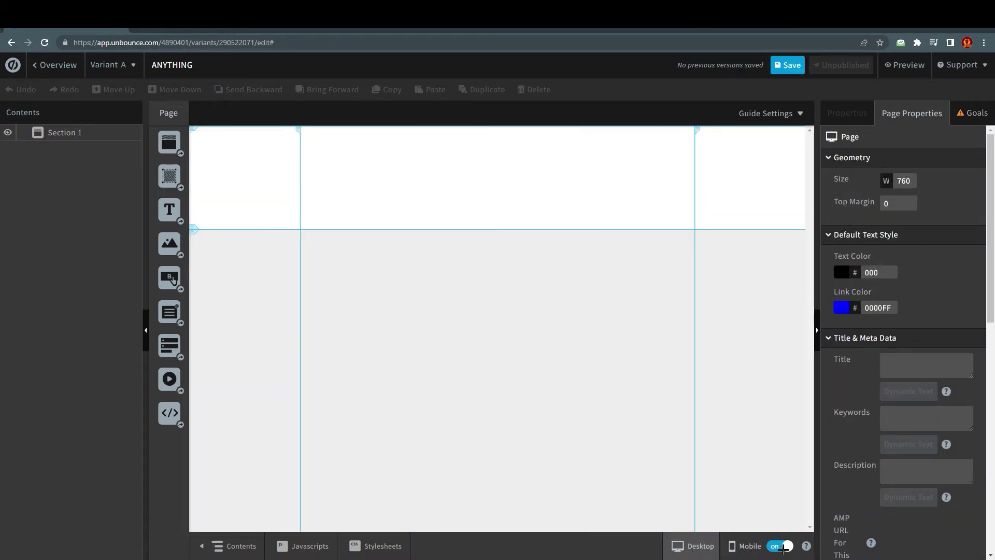
pyautogui.click(779, 547)
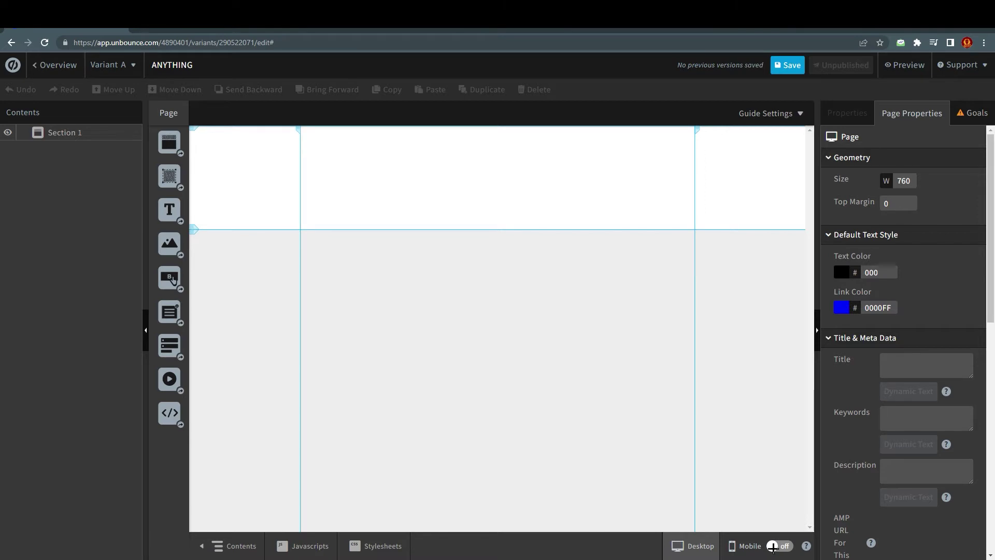
pyautogui.click(774, 547)
# Place a text element in Section 1 at left 230, top 89, and reposition it in the mobile view to left 20, top 90
pyautogui.moveTo(169, 209); pyautogui.dragTo(432, 179)
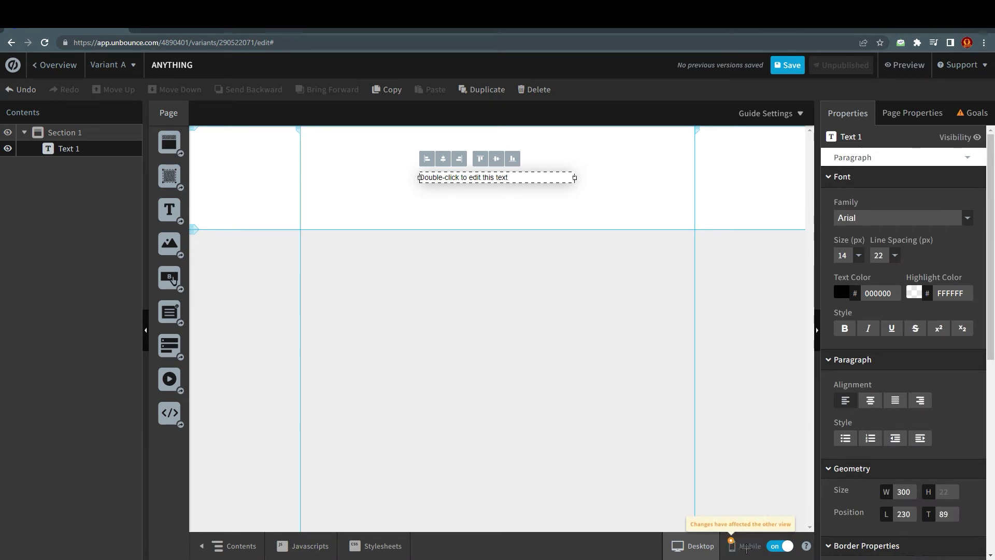
pyautogui.click(747, 547)
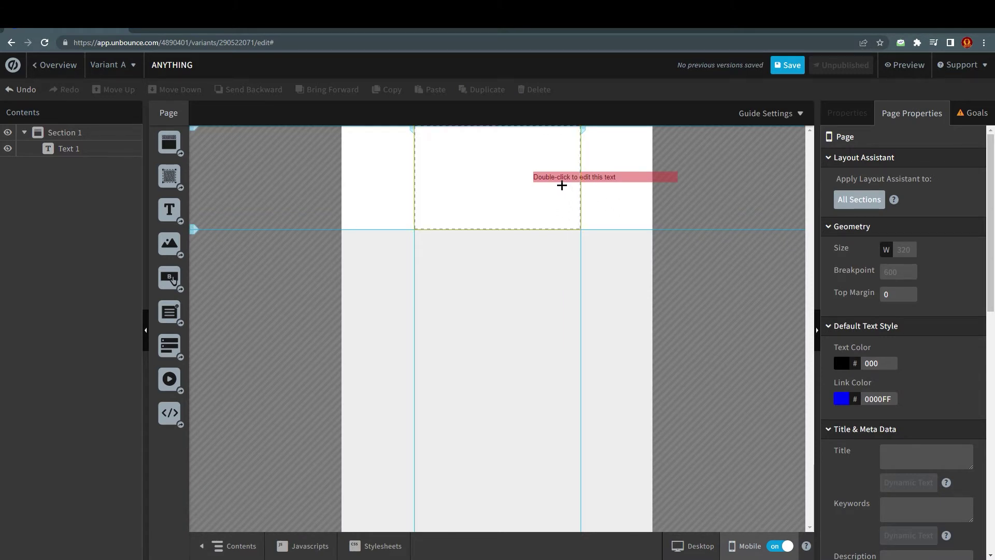
pyautogui.moveTo(566, 185); pyautogui.dragTo(479, 181)
pyautogui.moveTo(470, 176); pyautogui.dragTo(477, 178)
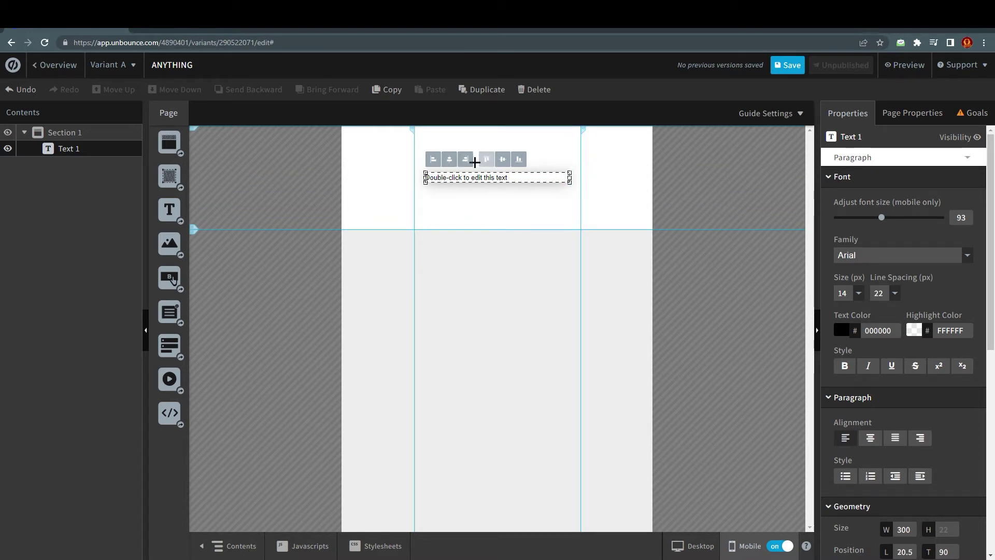
pyautogui.moveTo(502, 181)
pyautogui.mouseDown()
pyautogui.moveTo(481, 181)
pyautogui.moveTo(491, 181)
pyautogui.mouseUp()
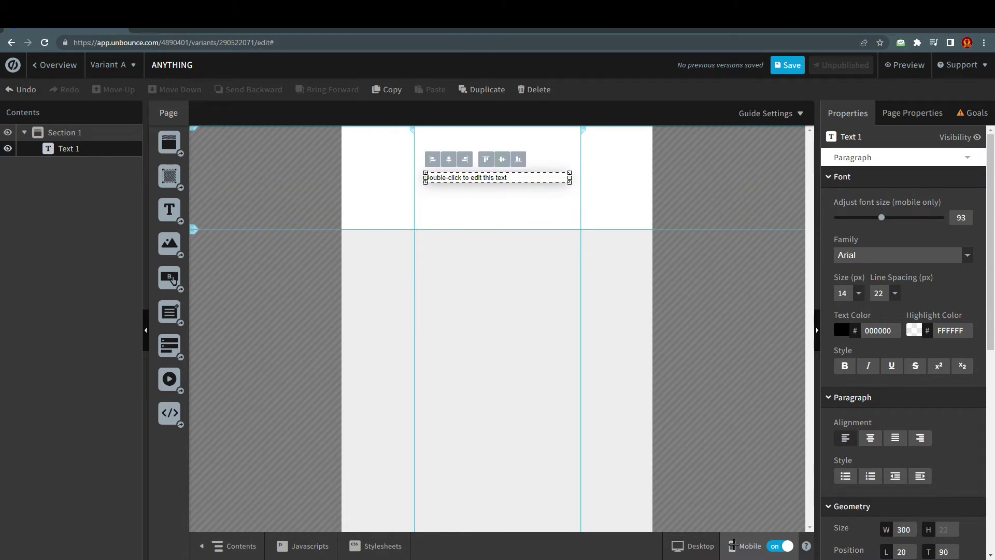
# Hide the text element in the mobile view only and return to the desktop view
pyautogui.click(698, 548)
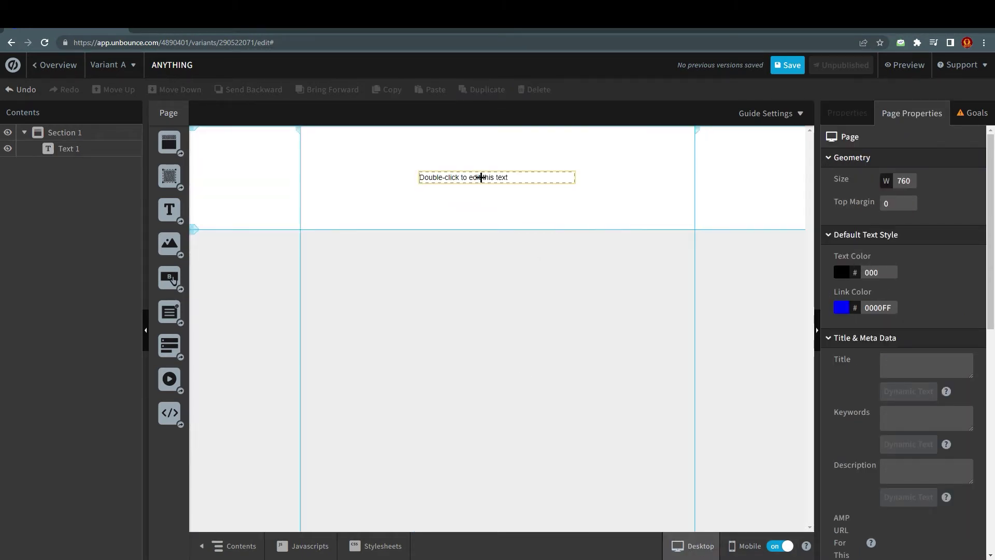
pyautogui.click(747, 545)
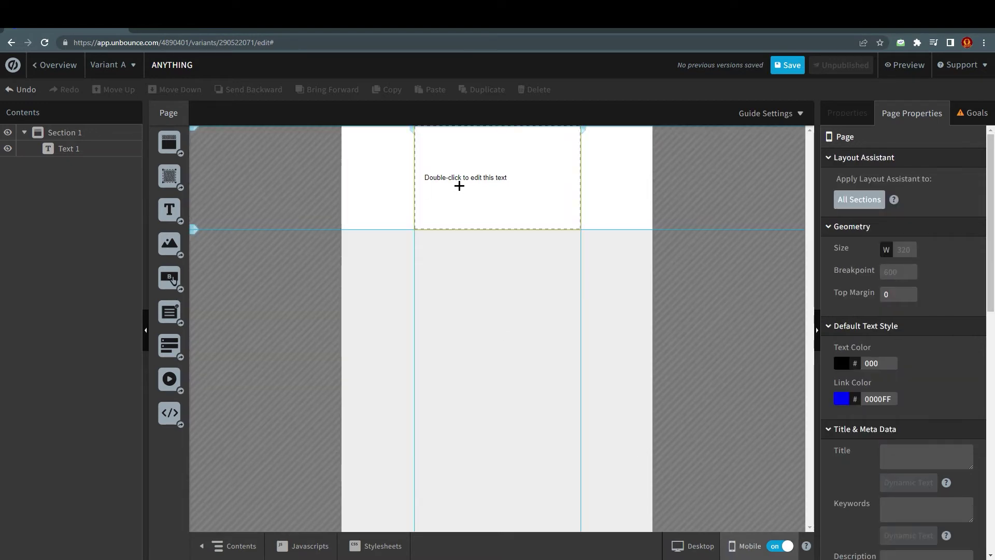
pyautogui.click(696, 546)
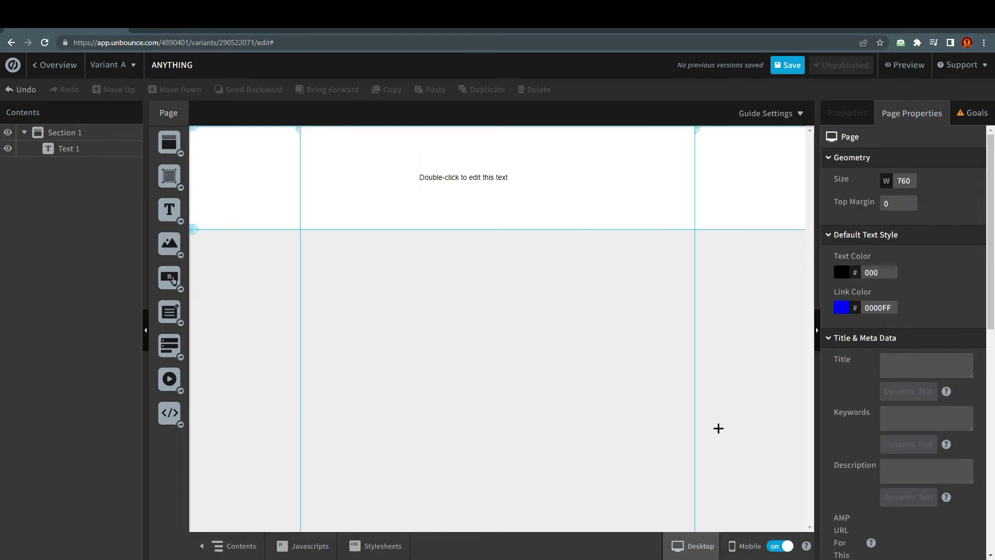
pyautogui.click(749, 548)
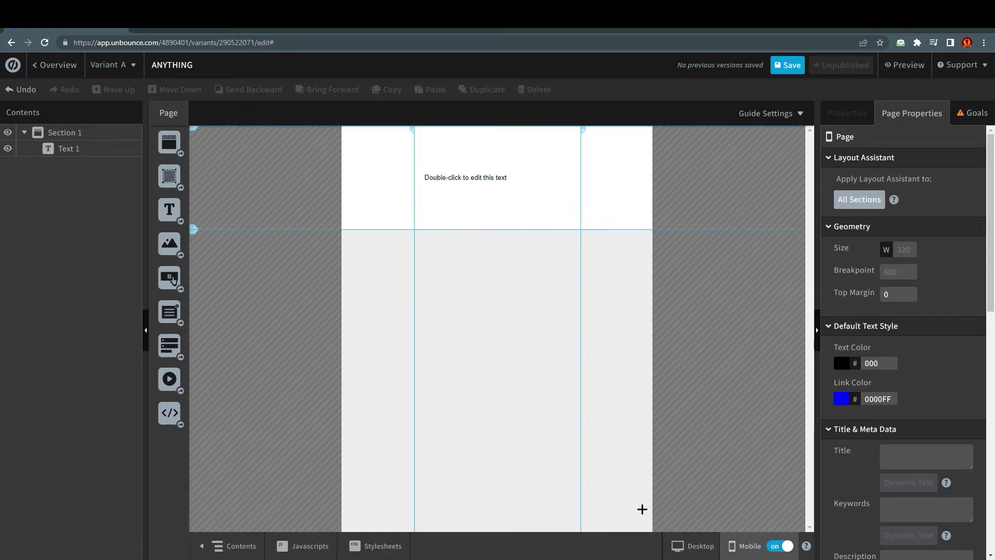
pyautogui.click(7, 149)
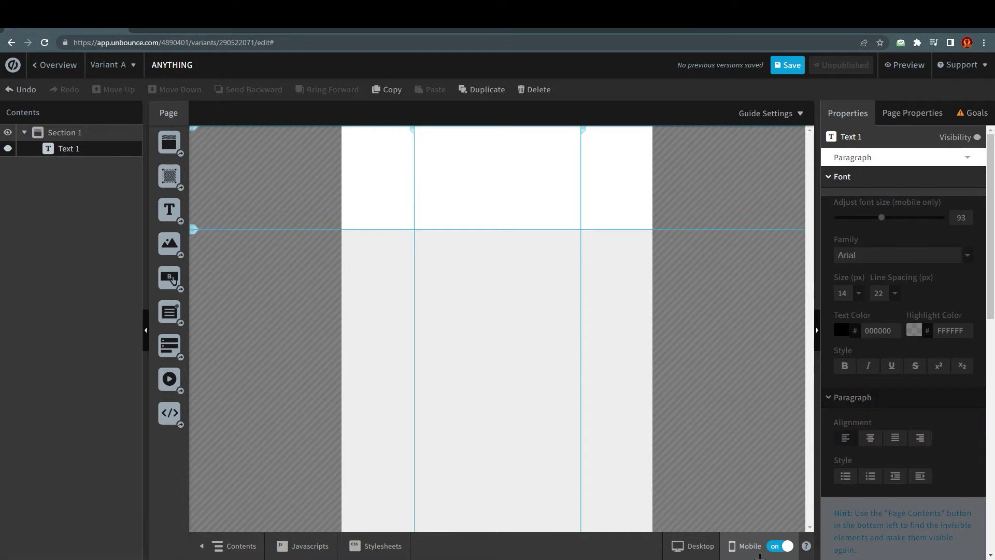
pyautogui.click(695, 547)
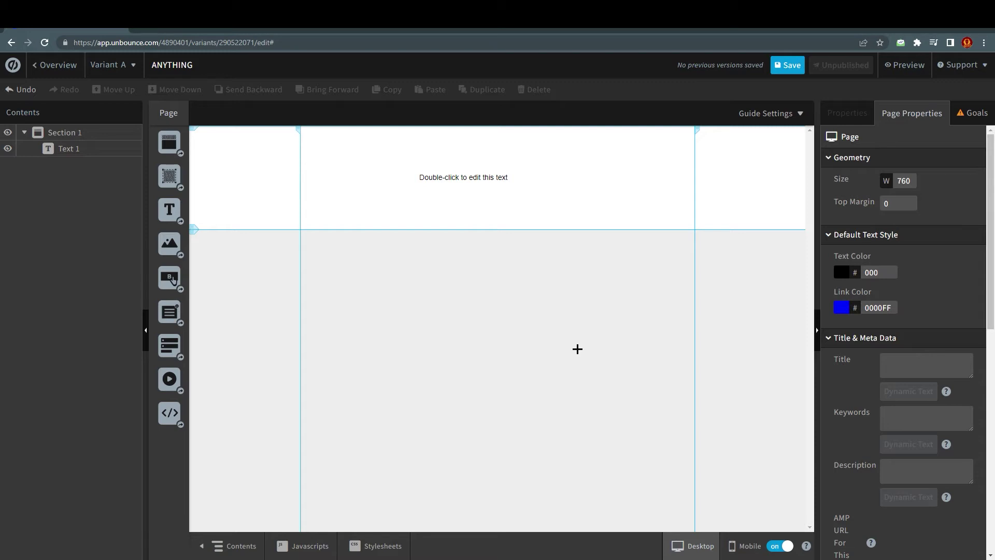
# Make the hidden text element visible again in the mobile view and return to the desktop view
pyautogui.click(746, 546)
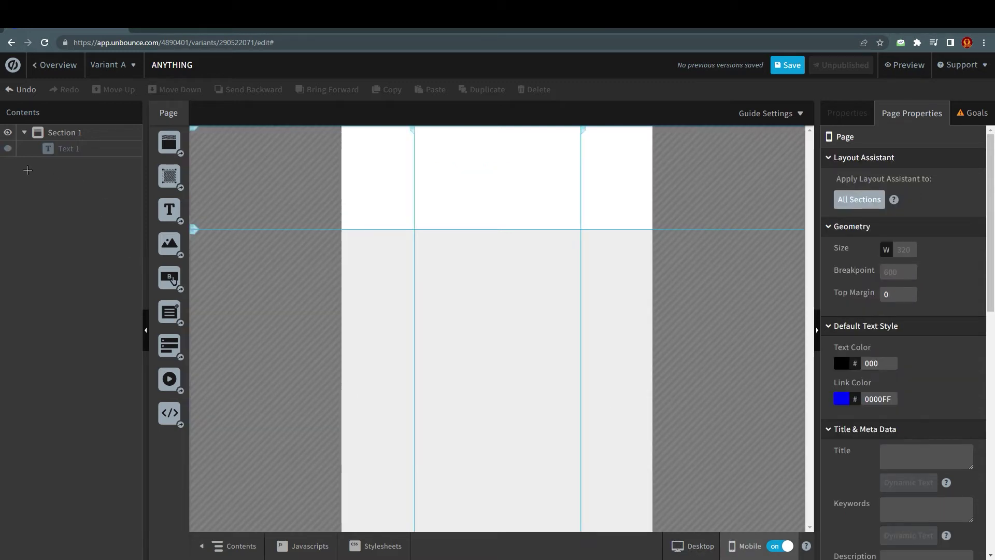
pyautogui.click(8, 149)
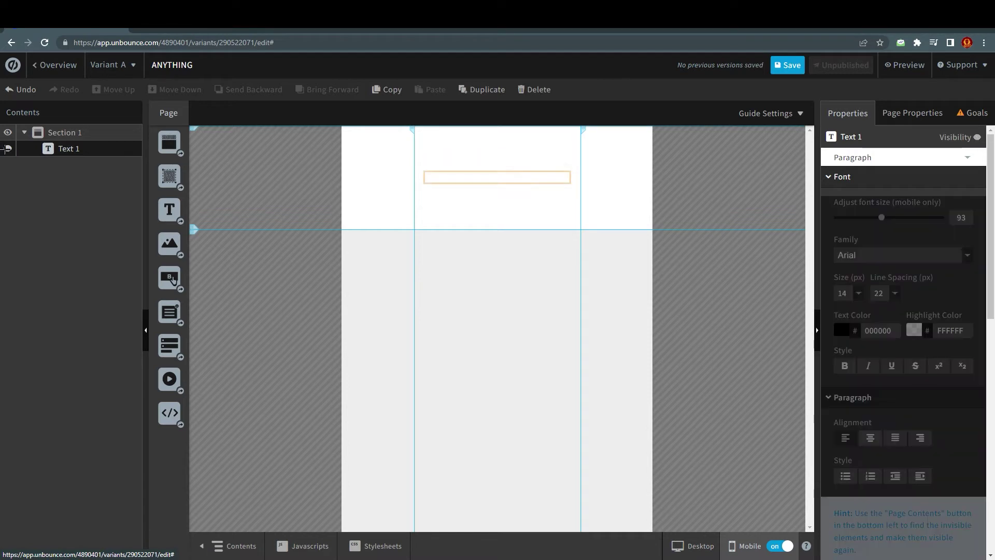
pyautogui.click(694, 545)
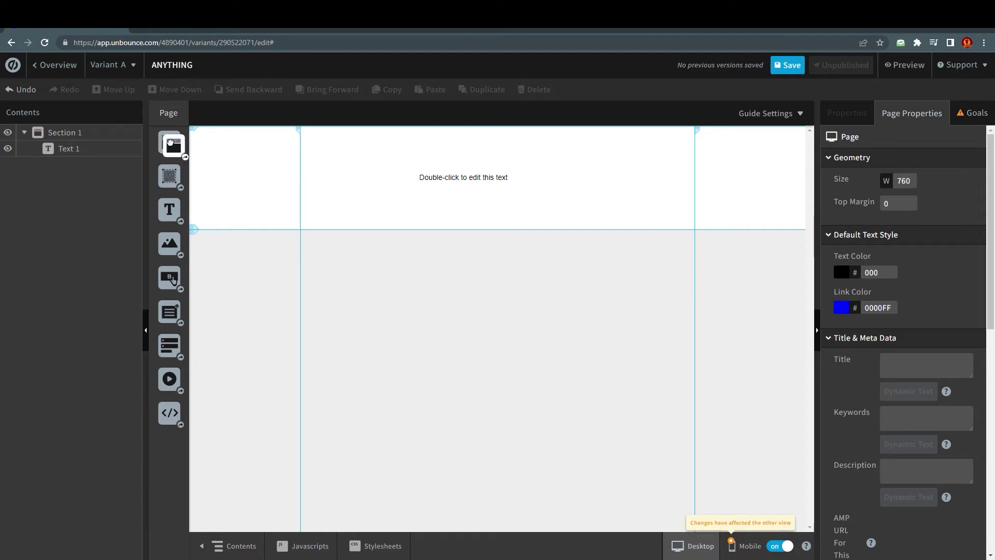
# Add a new page section directly below Section 1 and stretch its height to about 404
pyautogui.moveTo(173, 146); pyautogui.dragTo(418, 232)
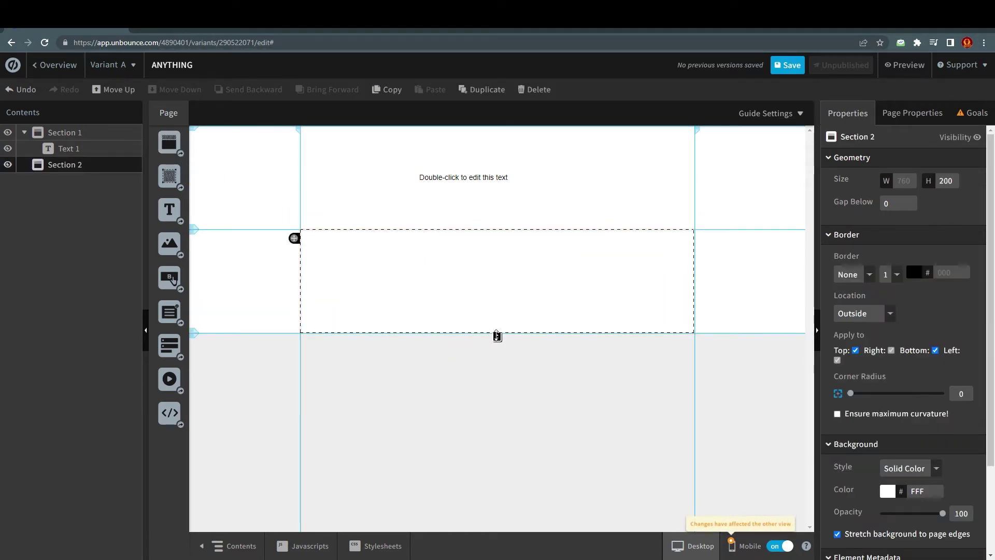
pyautogui.moveTo(497, 336); pyautogui.dragTo(484, 440)
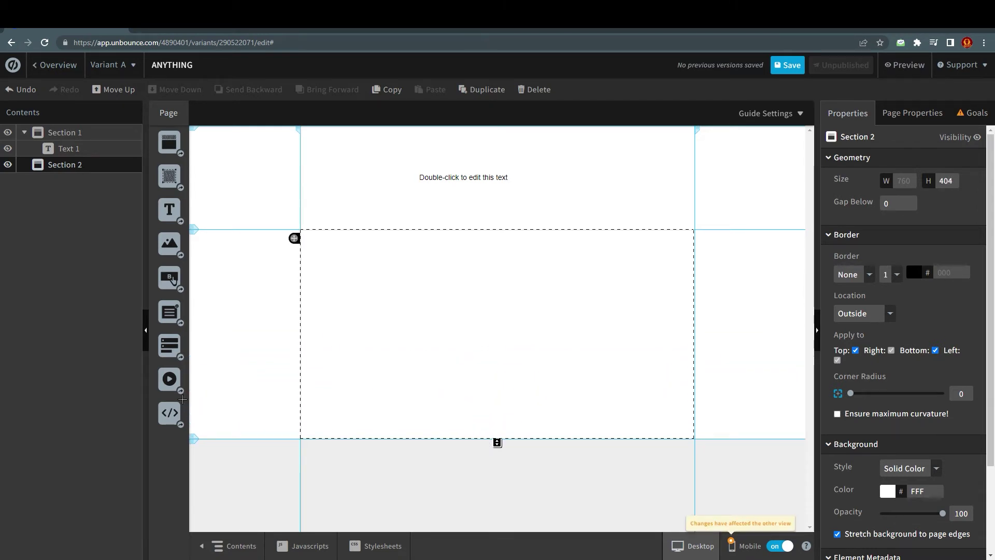
# Place a form in Section 2 with the pre-defined First Name, Last Name, Email and Phone Number fields
pyautogui.moveTo(169, 345); pyautogui.dragTo(422, 311)
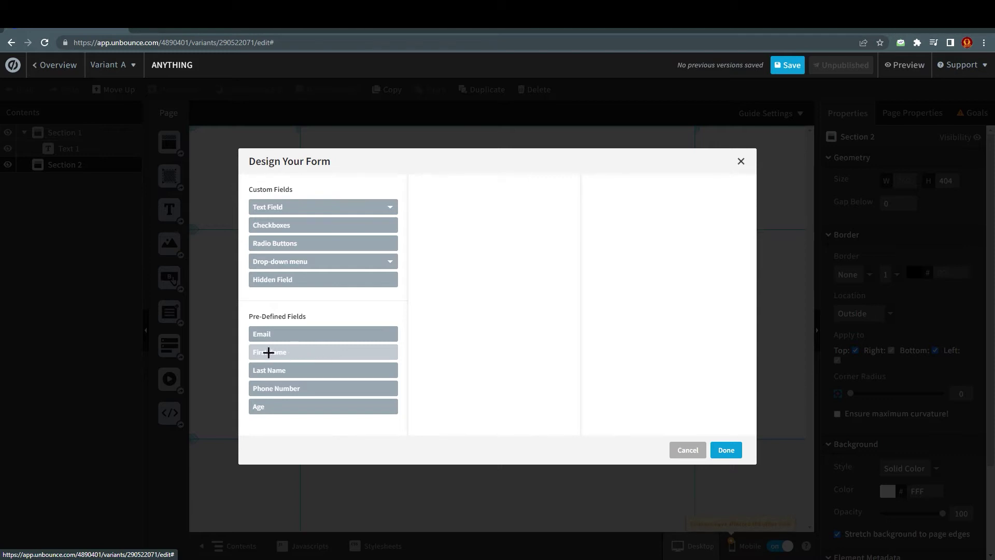
pyautogui.click(268, 353)
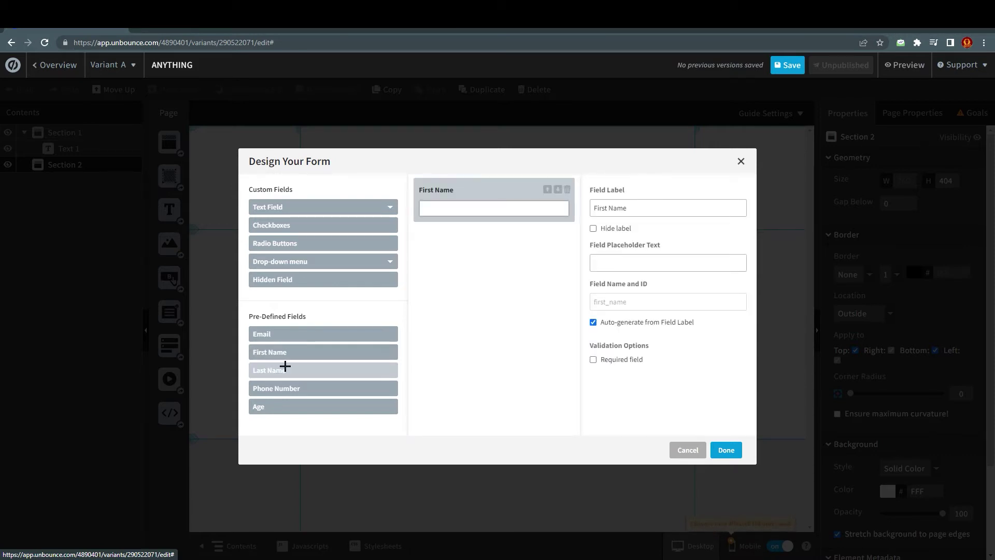
pyautogui.click(280, 370)
pyautogui.click(276, 336)
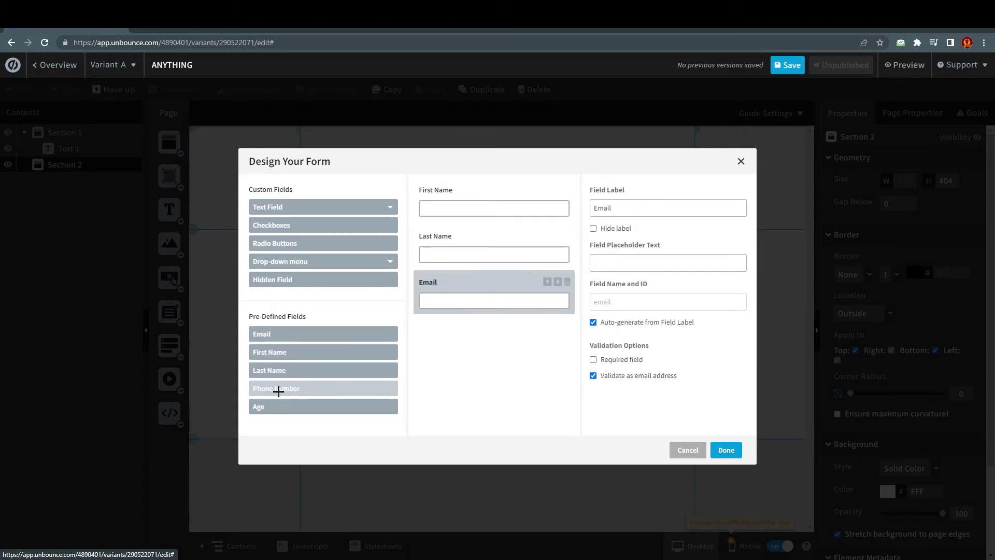
pyautogui.click(279, 392)
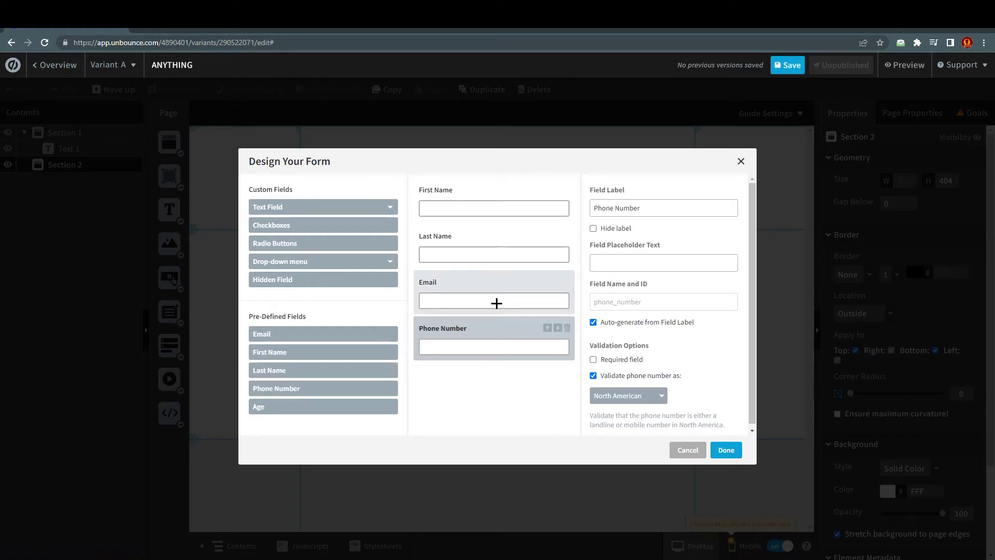
# Make the Last Name and First Name form fields required
pyautogui.click(495, 280)
pyautogui.click(499, 240)
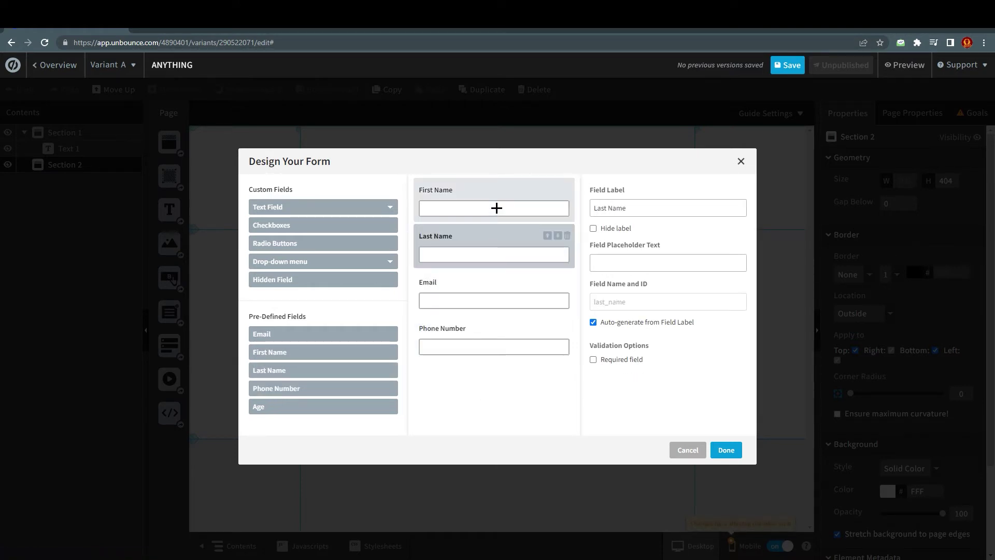
pyautogui.click(594, 359)
pyautogui.click(524, 200)
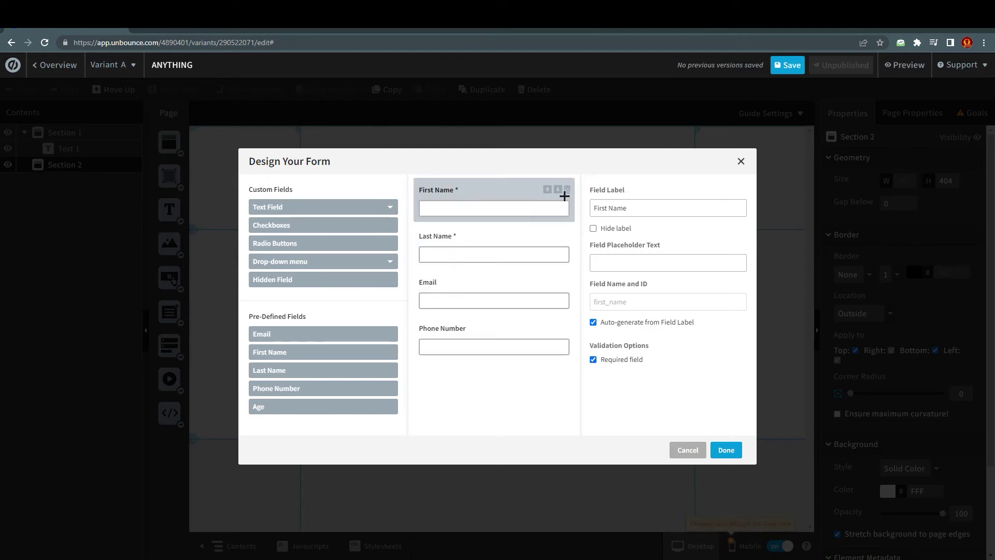
# Move the First Name field below Last Name and back above it, and finish the form design
pyautogui.click(556, 190)
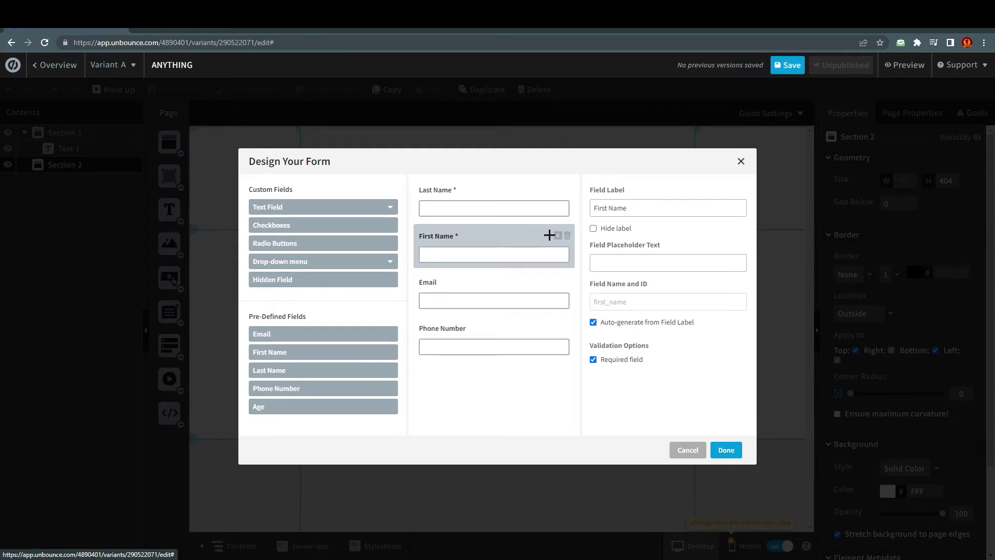
pyautogui.click(548, 236)
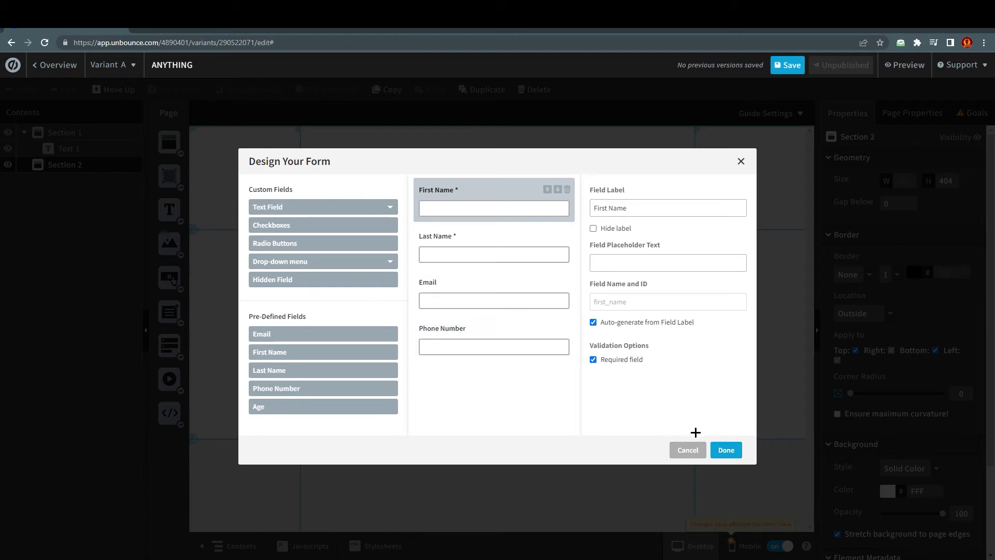
pyautogui.click(726, 450)
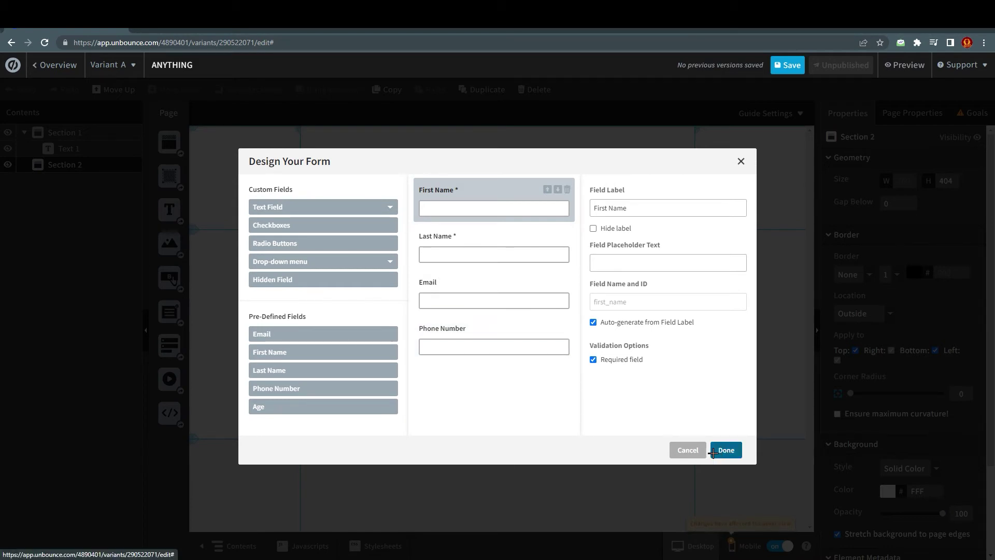
# Move the form into Section 1 at left 485, top 13, and extend the section down to the form button's lower edge
pyautogui.moveTo(417, 307); pyautogui.dragTo(611, 202)
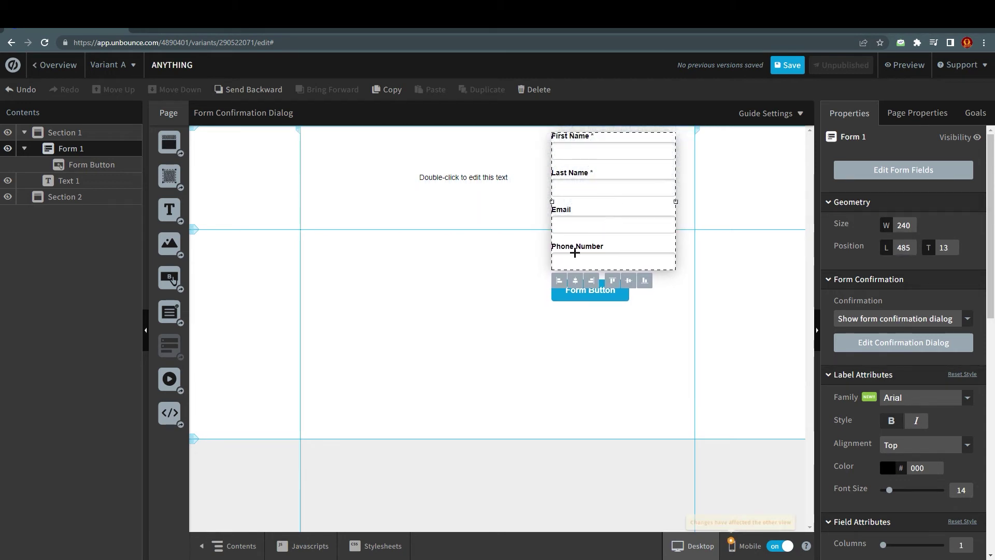
pyautogui.moveTo(193, 229); pyautogui.dragTo(203, 301)
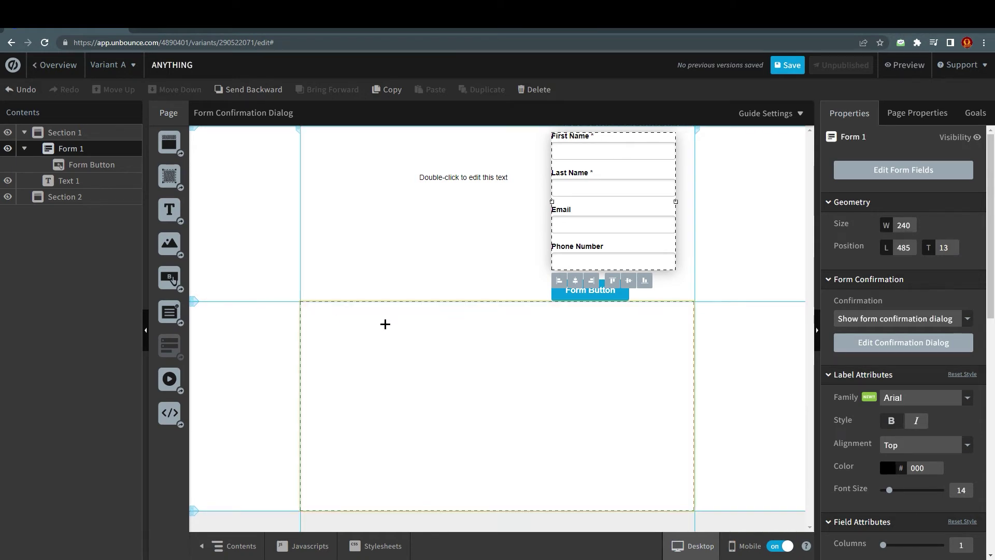
pyautogui.click(384, 325)
# Move the text element to the page's left edge at left 0, top 89, and format it bold at 22 px
pyautogui.click(422, 176)
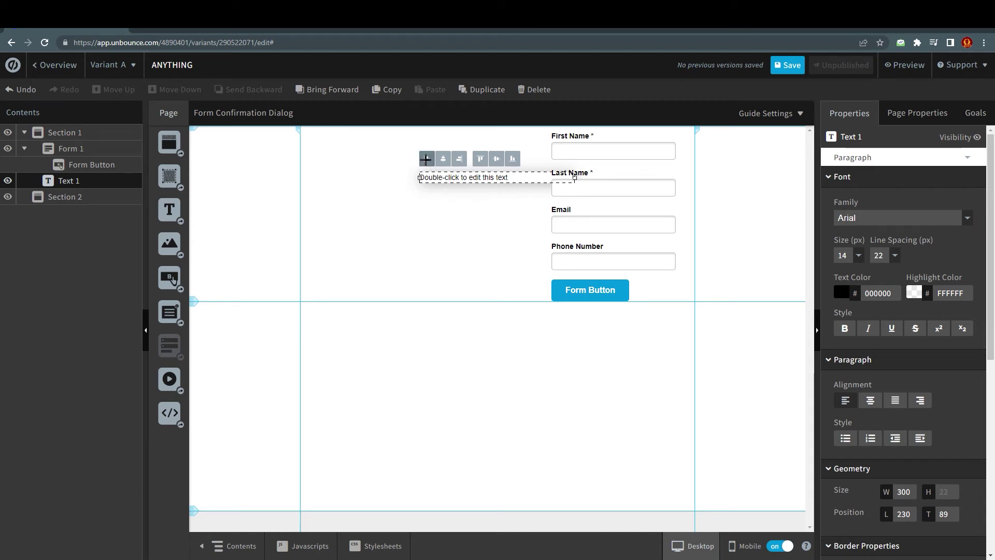
pyautogui.moveTo(426, 160); pyautogui.dragTo(309, 162)
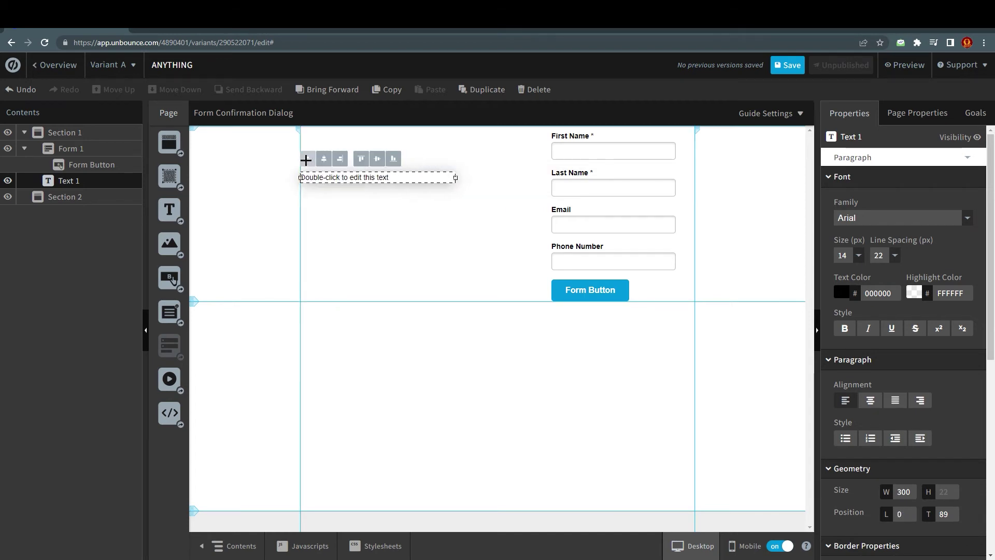
pyautogui.click(844, 329)
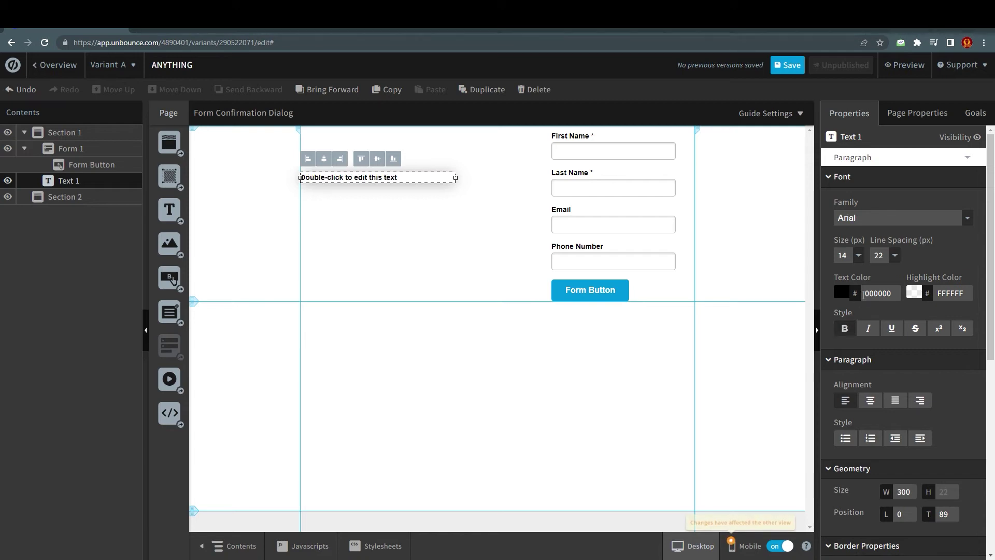
pyautogui.click(859, 255)
pyautogui.click(849, 346)
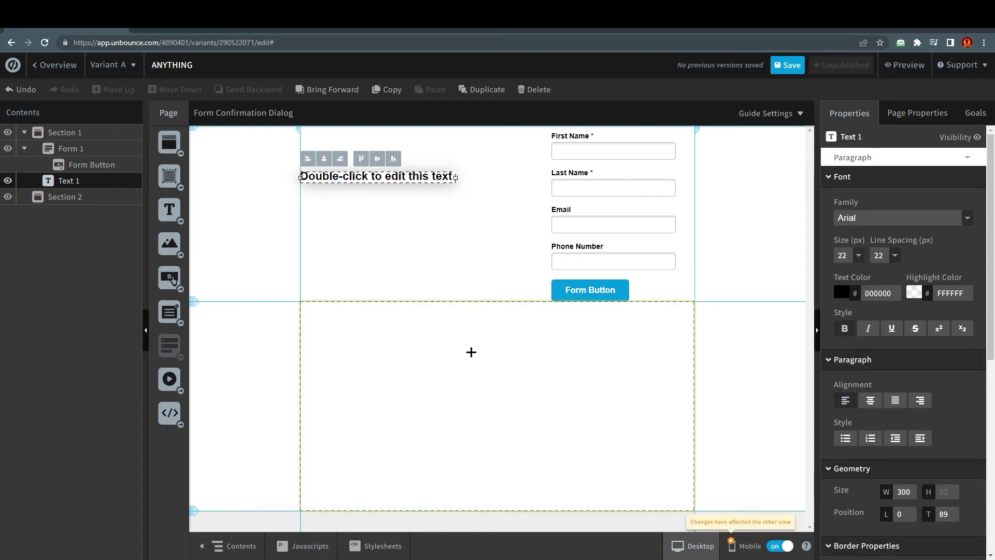
pyautogui.click(739, 378)
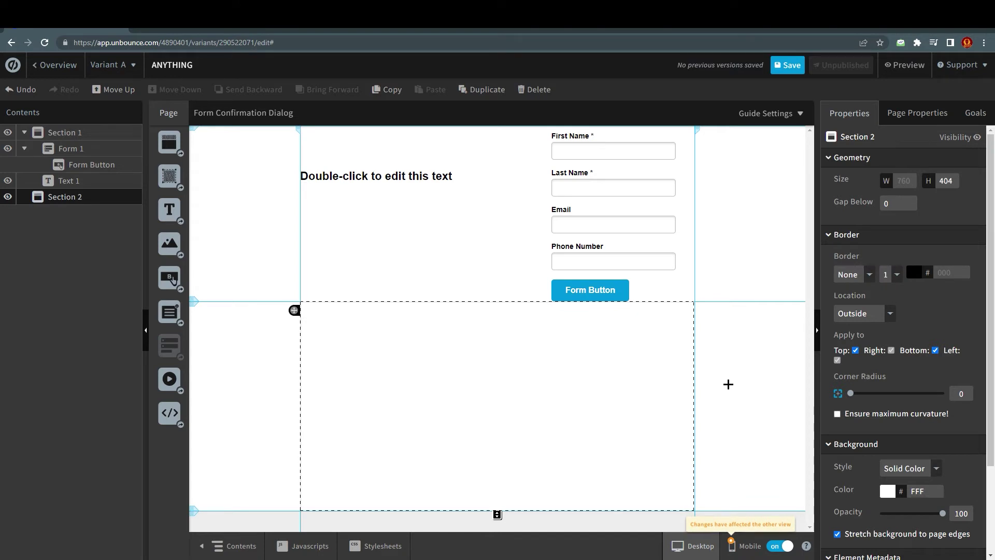
# In the mobile view, extend Section 1 downward and place the form below the text at left 40, top 150, and return to the desktop view
pyautogui.click(744, 546)
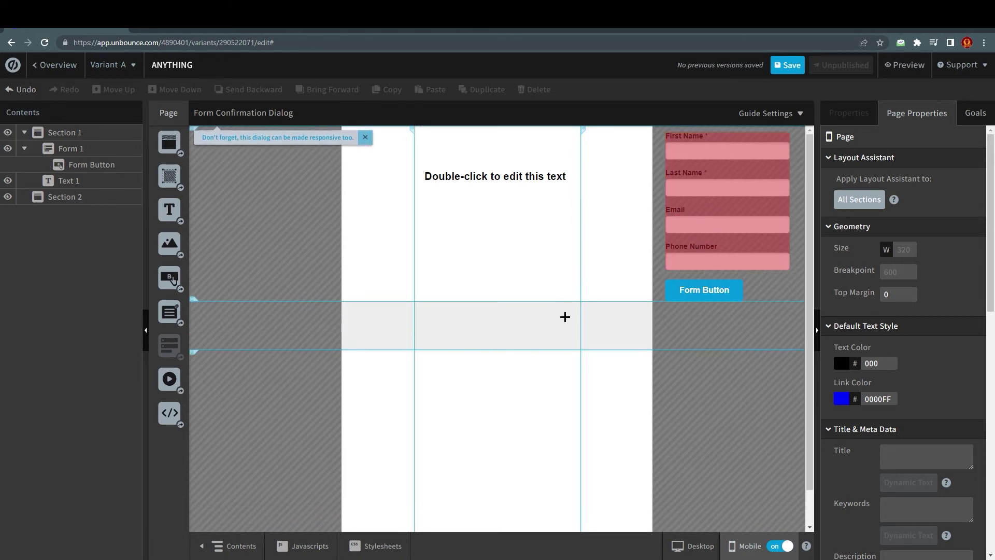
pyautogui.click(694, 233)
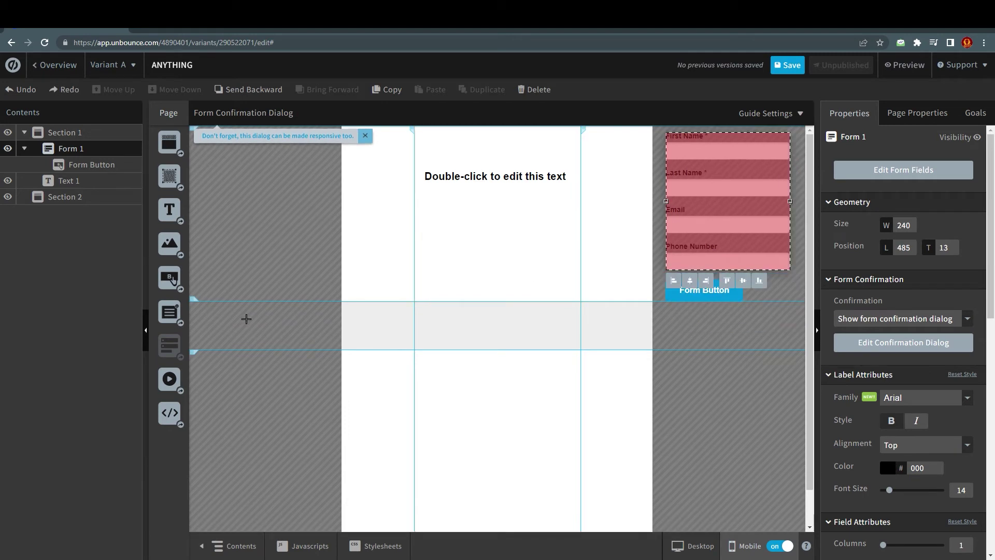
pyautogui.click(370, 151)
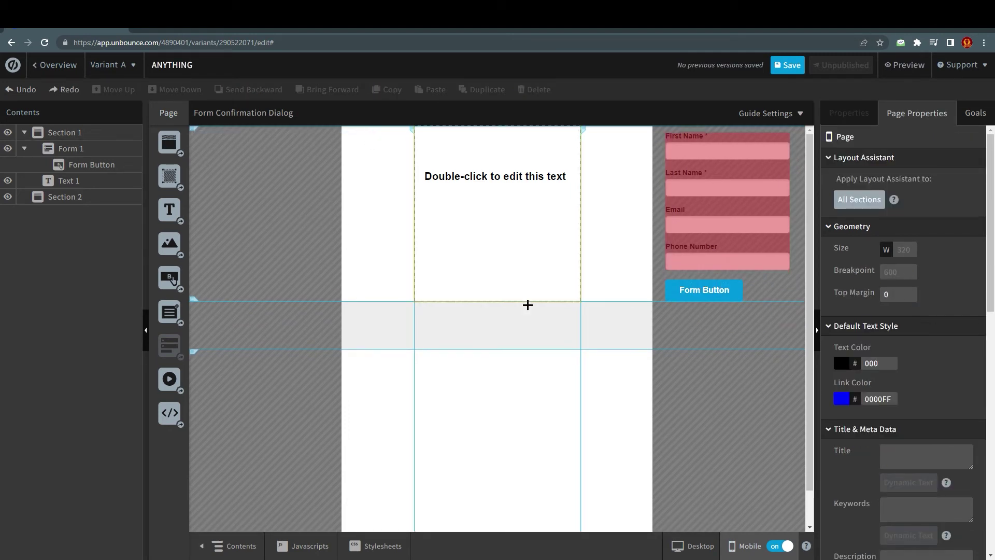
pyautogui.moveTo(193, 352); pyautogui.dragTo(194, 373)
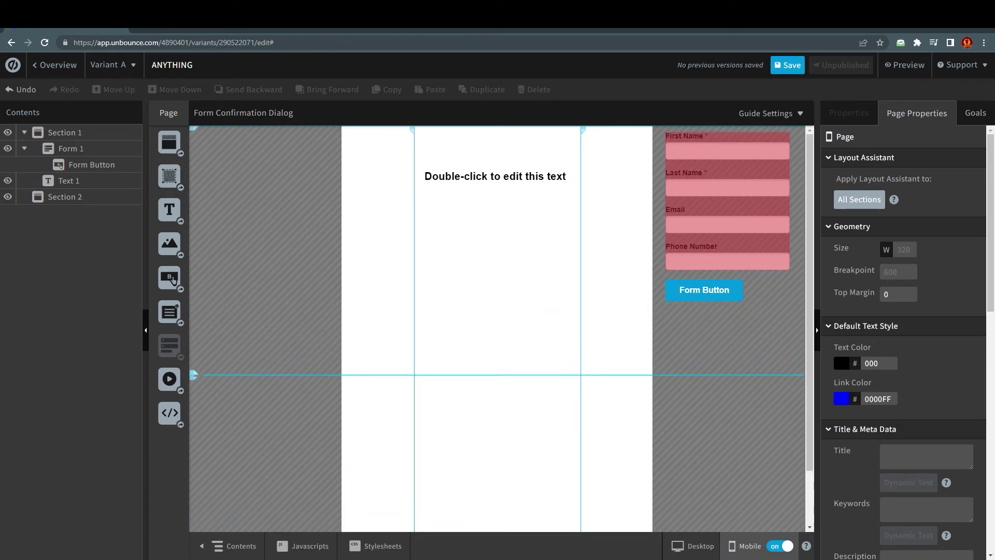
pyautogui.moveTo(700, 209); pyautogui.dragTo(477, 277)
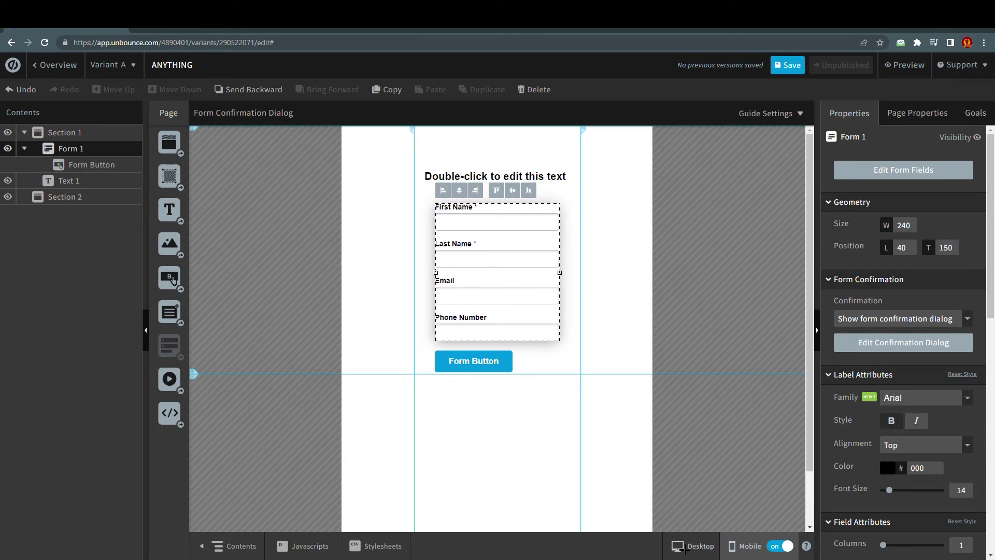
pyautogui.click(604, 506)
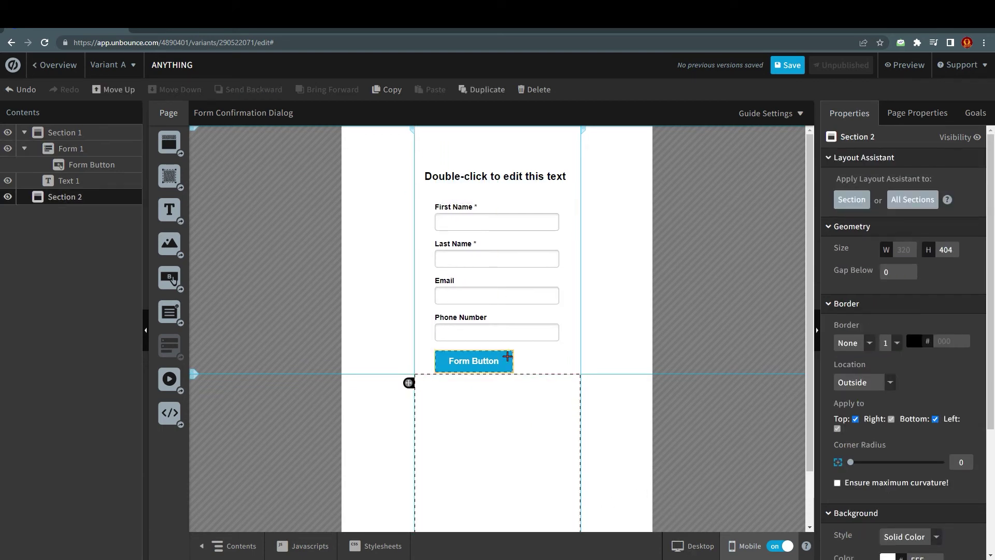
pyautogui.click(509, 358)
pyautogui.click(719, 546)
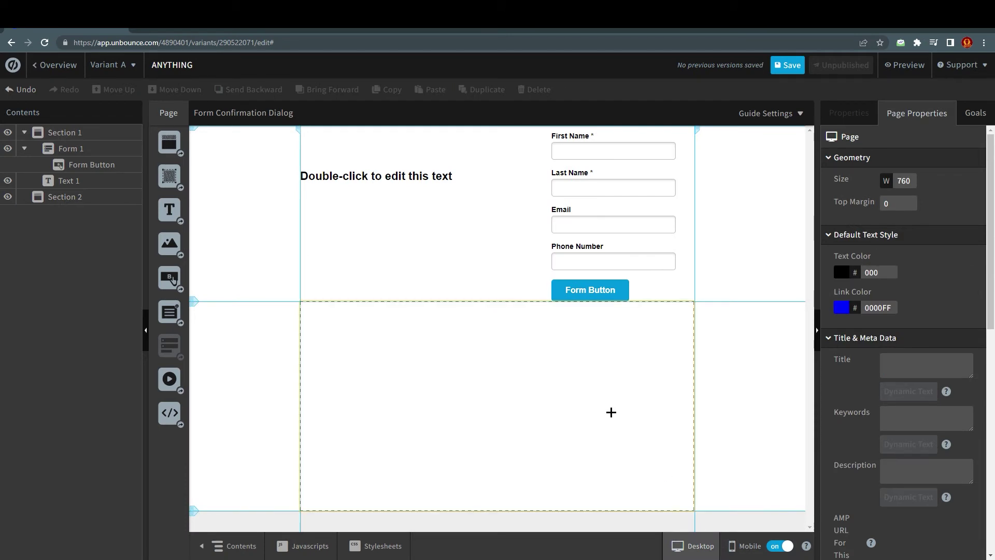
# Open the form's field design, add a pre-defined Age field and remove it again
pyautogui.click(603, 262)
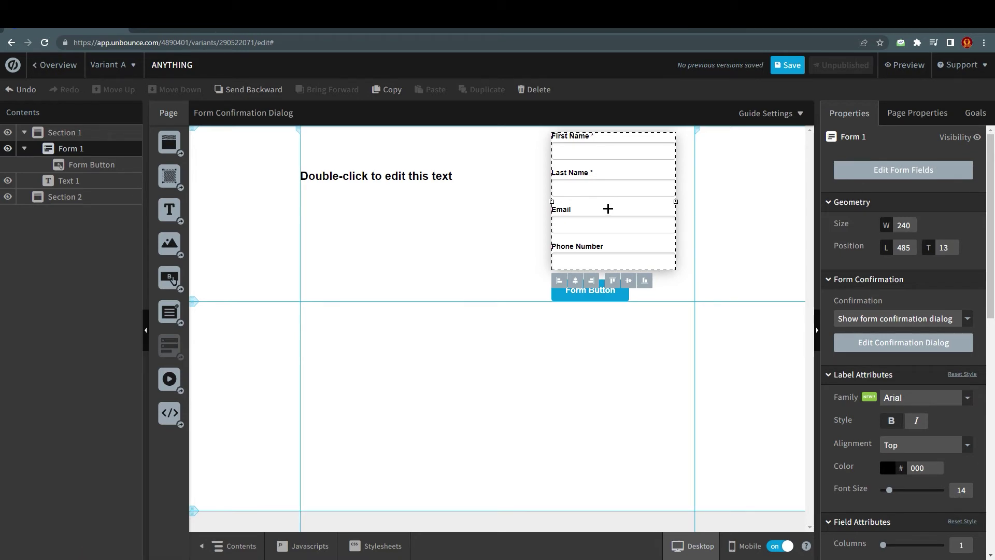
pyautogui.doubleClick(609, 210)
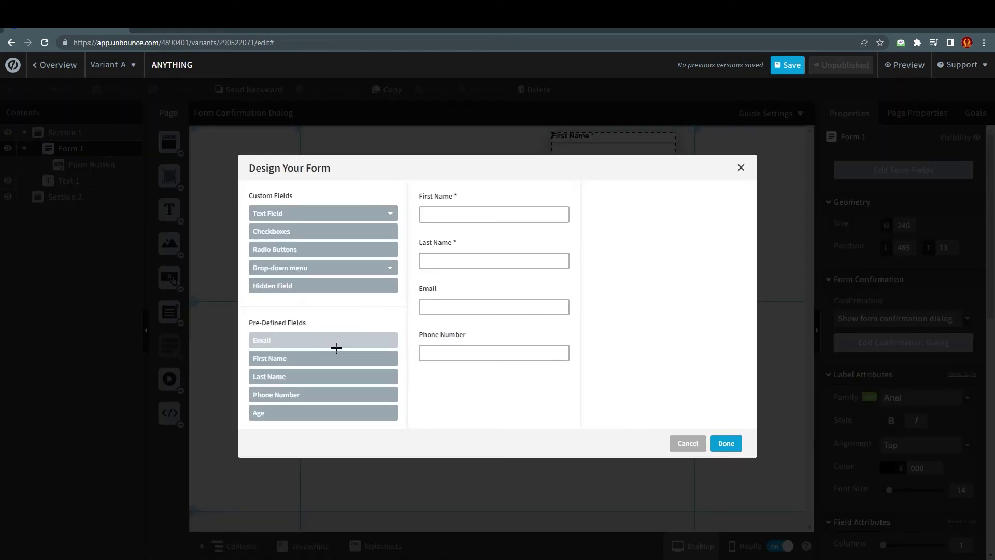
pyautogui.click(368, 412)
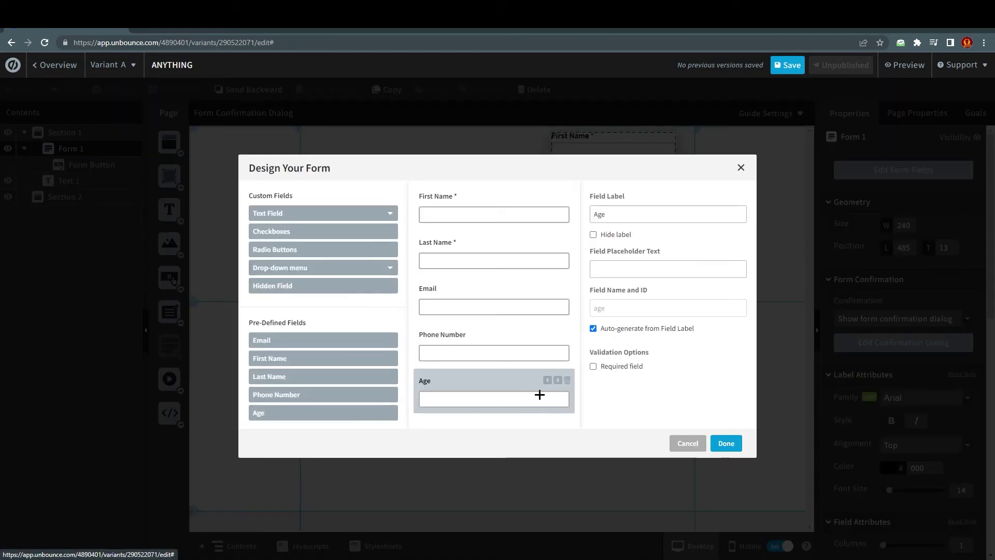
pyautogui.click(567, 382)
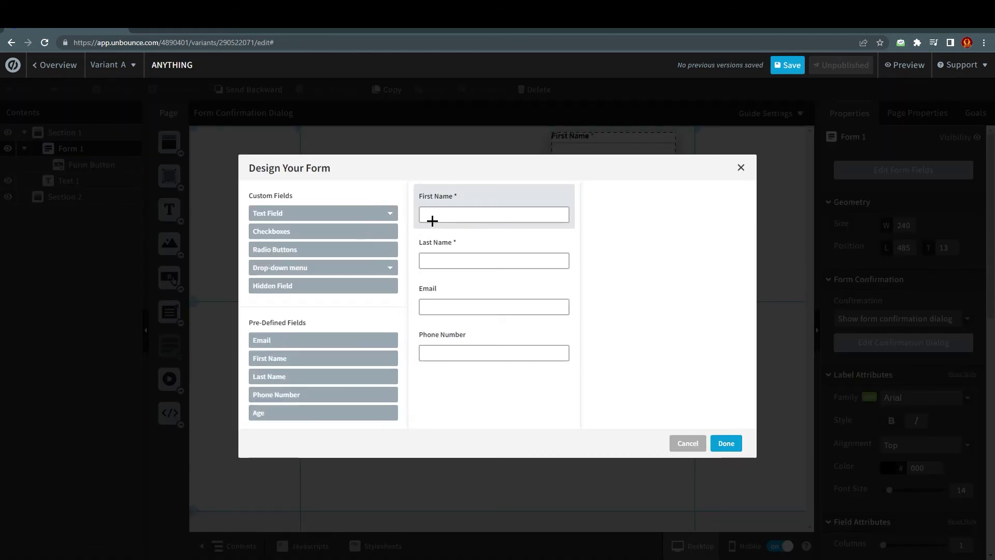
# Set the First Name field's placeholder text to "YOUR NAME" and finish the form design
pyautogui.click(441, 215)
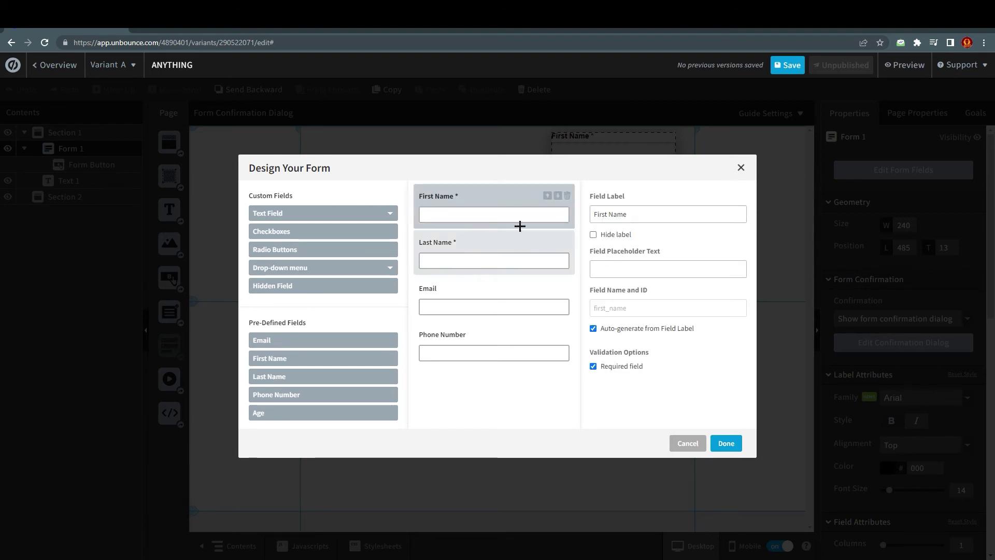
pyautogui.click(623, 262)
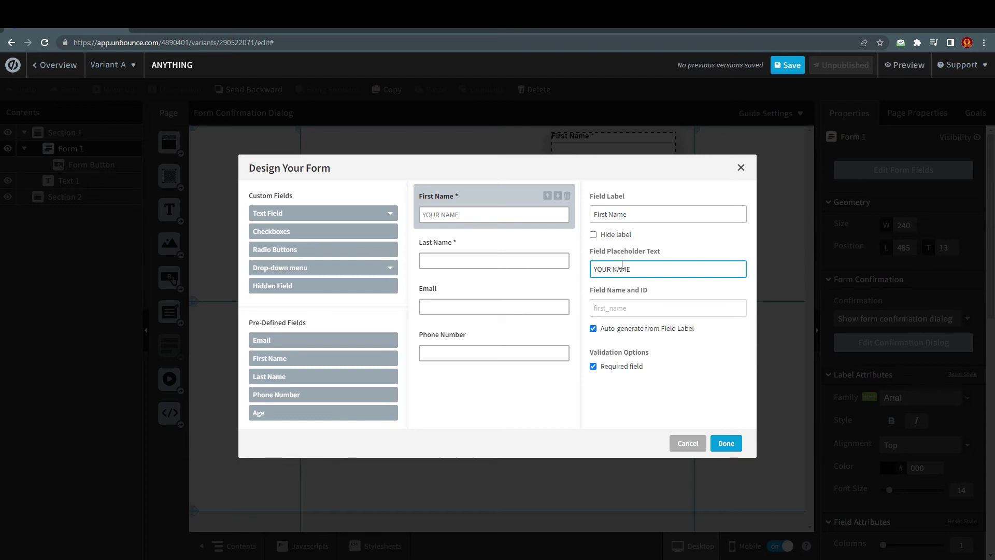
pyautogui.click(726, 443)
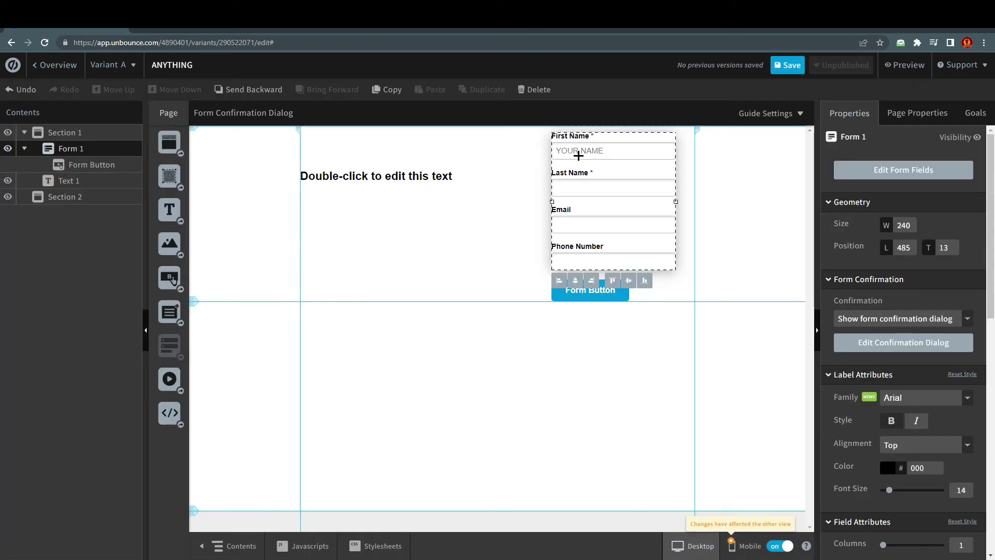
# Extend Section 1 downward in the desktop view so its bottom edge sits below the form button
pyautogui.click(514, 179)
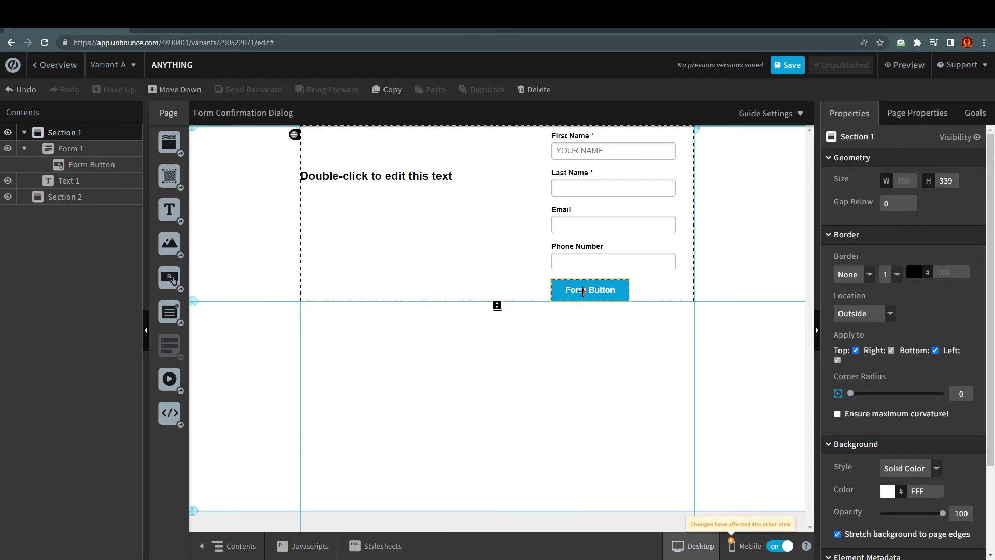
pyautogui.click(584, 289)
pyautogui.moveTo(495, 300); pyautogui.dragTo(492, 327)
# Change the form button's label to "get free" and widen the button to match the form fields
pyautogui.click(605, 296)
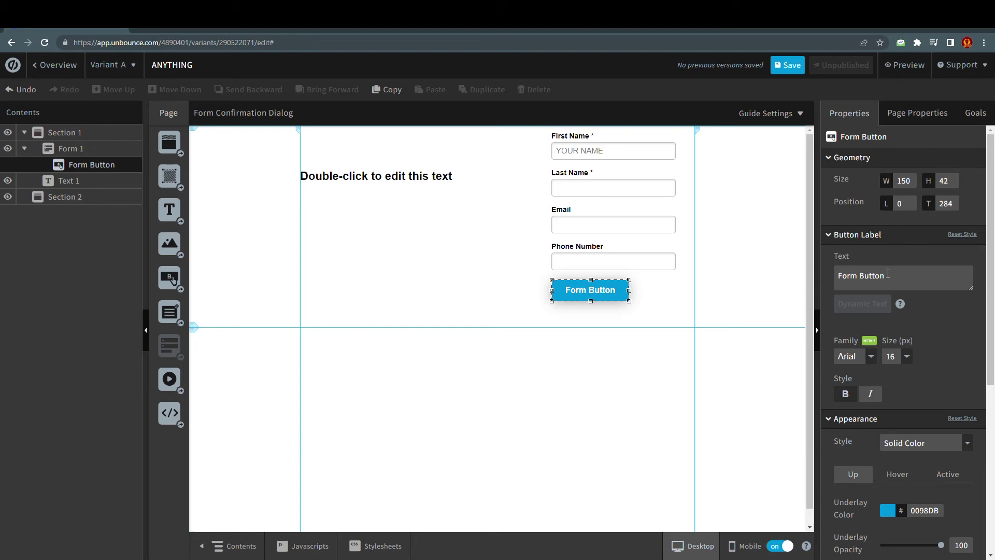
pyautogui.tripleClick(877, 277)
pyautogui.write('get free')
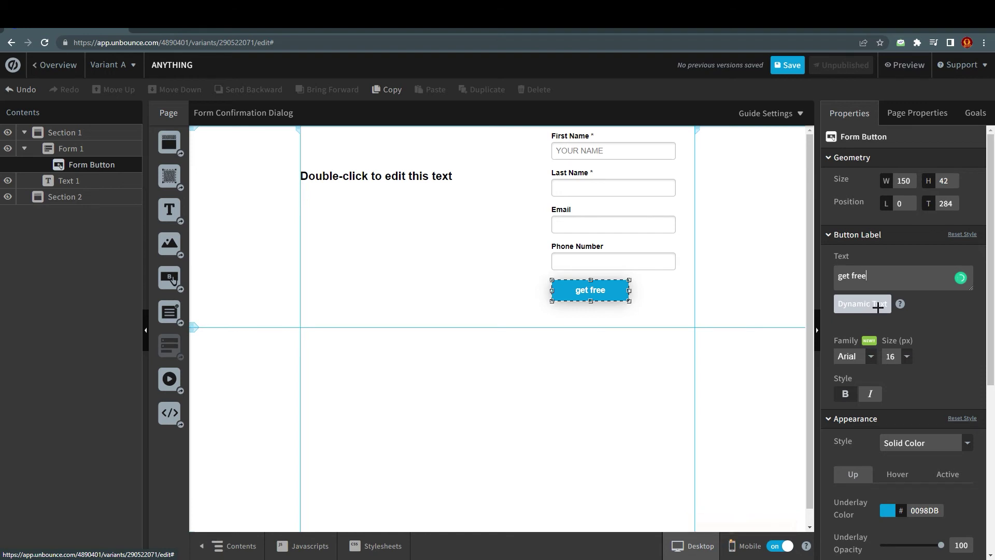
pyautogui.scroll(-2, 874, 357)
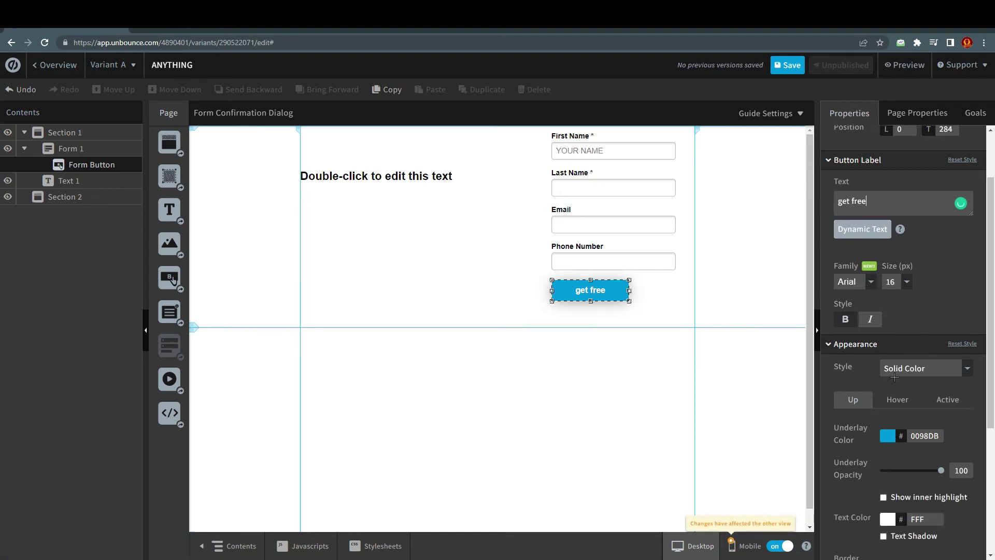
pyautogui.click(868, 291)
pyautogui.click(868, 290)
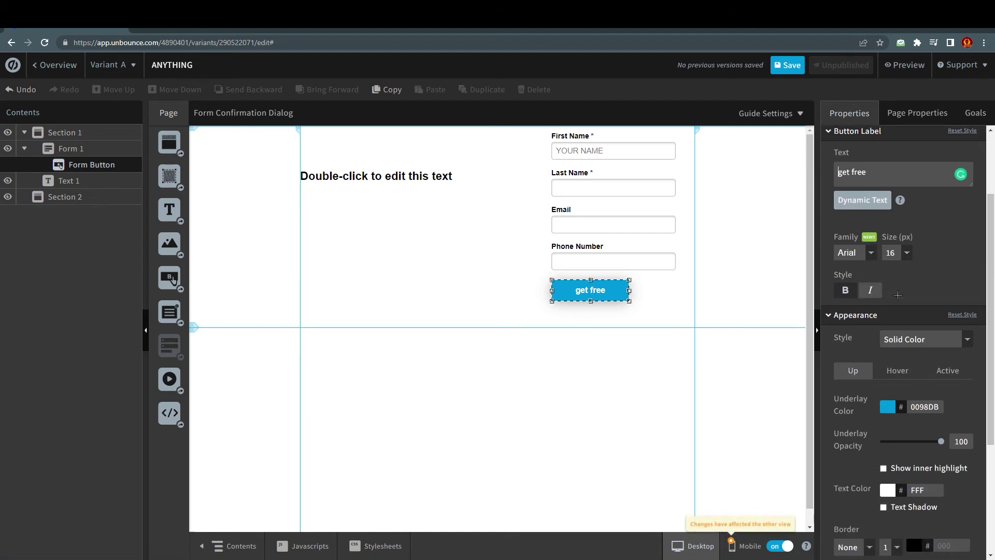
pyautogui.moveTo(629, 291); pyautogui.dragTo(675, 291)
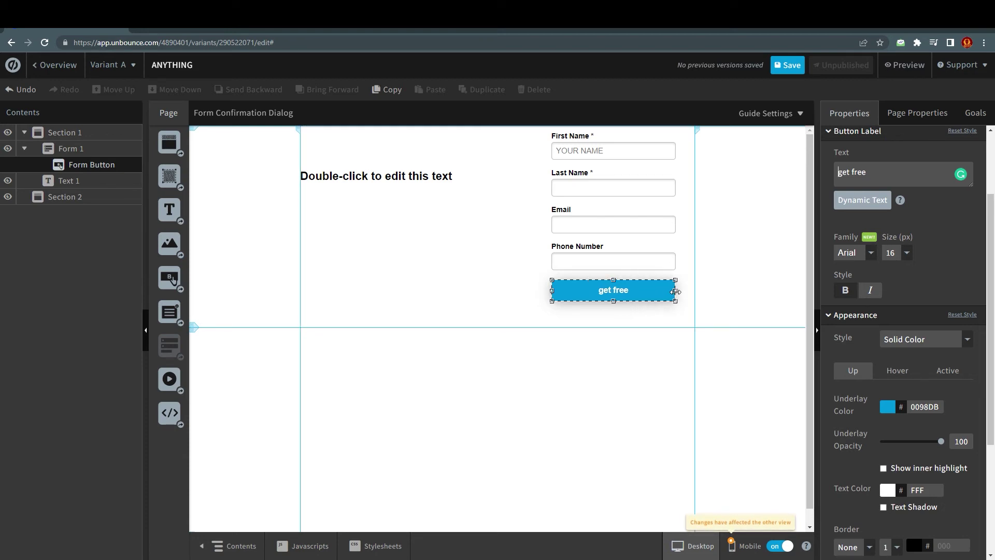
# Try fully rounded ends on the form button with a corner radius of 100
pyautogui.scroll(-2, 938, 288)
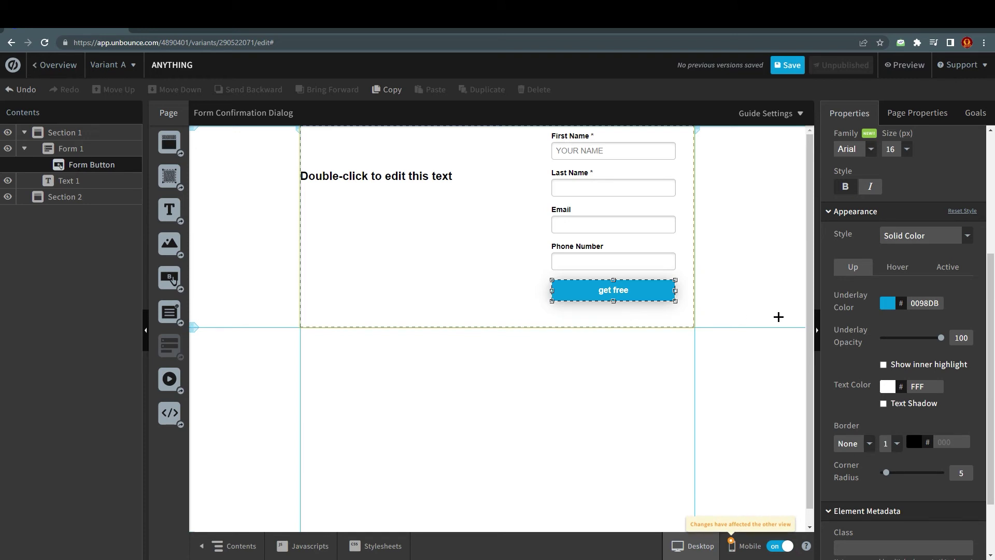
pyautogui.moveTo(886, 470); pyautogui.dragTo(872, 476)
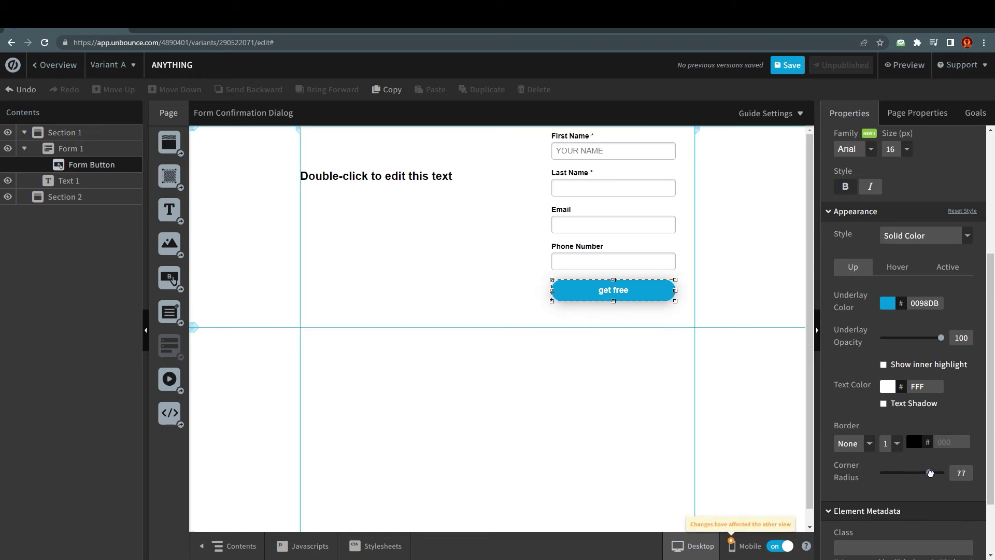
pyautogui.click(633, 401)
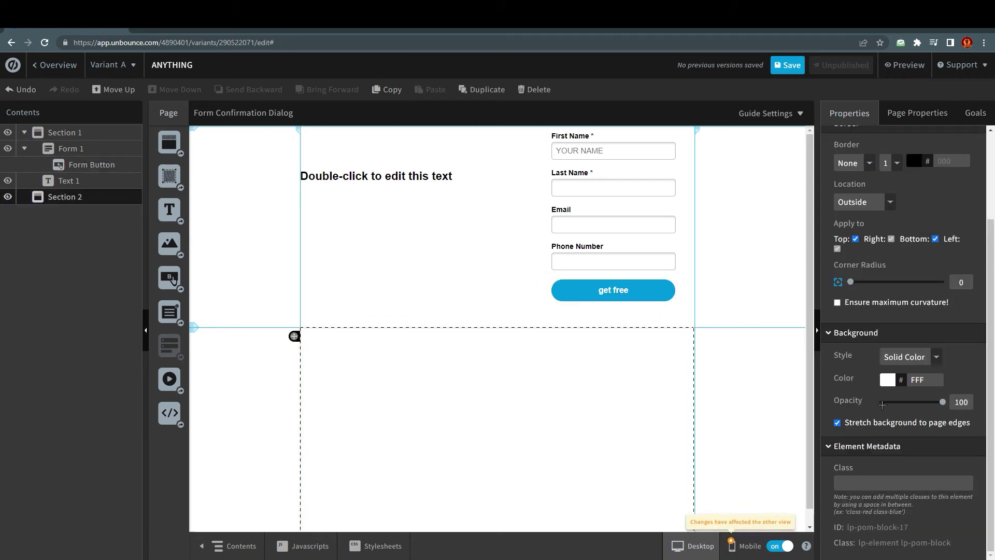
# Give the form button square corners by setting its corner radius to 0
pyautogui.click(630, 297)
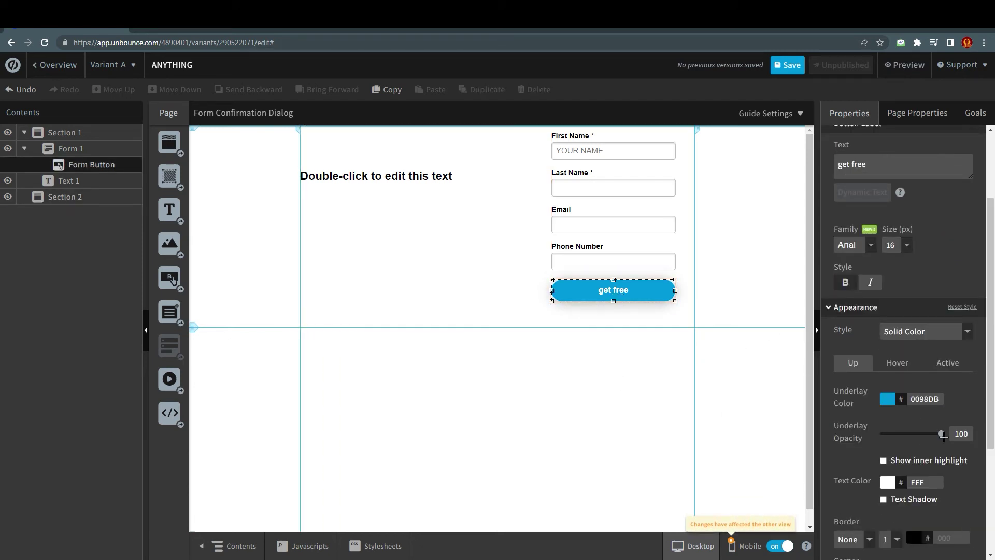
pyautogui.scroll(-3, 941, 430)
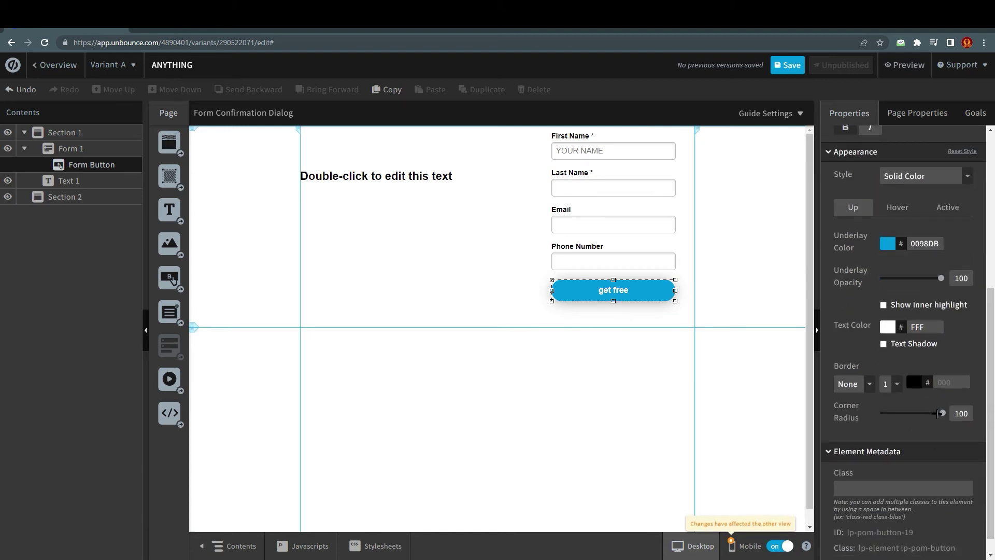
pyautogui.click(881, 413)
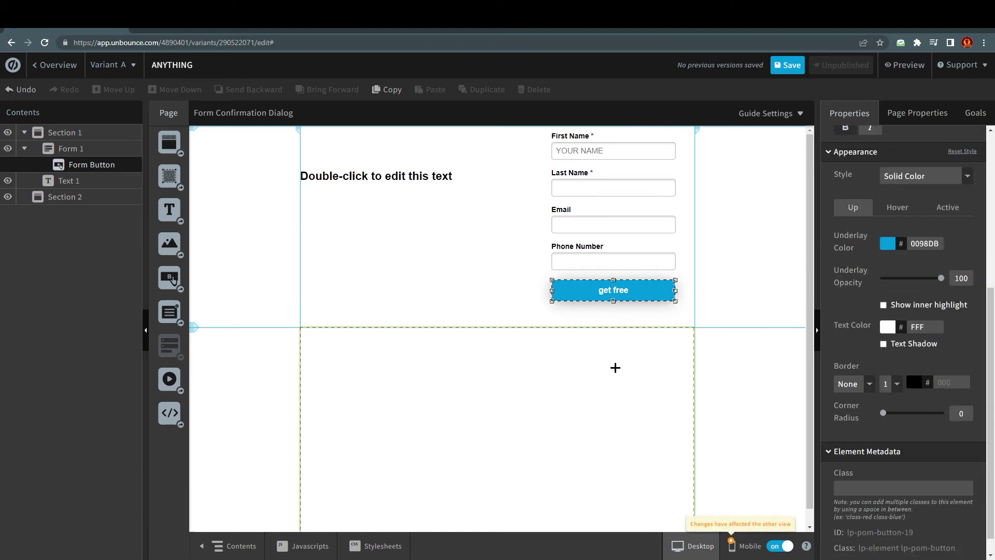
pyautogui.click(616, 368)
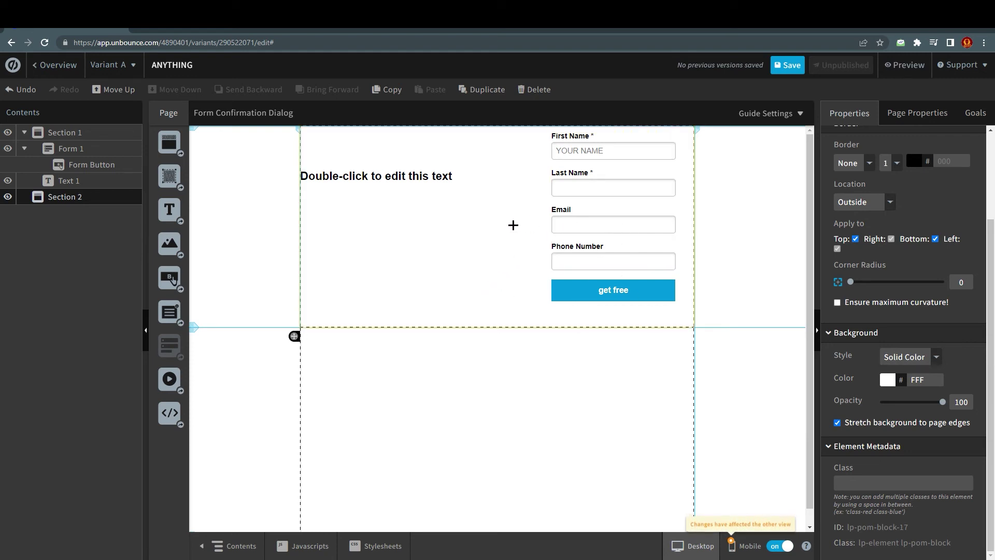
pyautogui.click(427, 177)
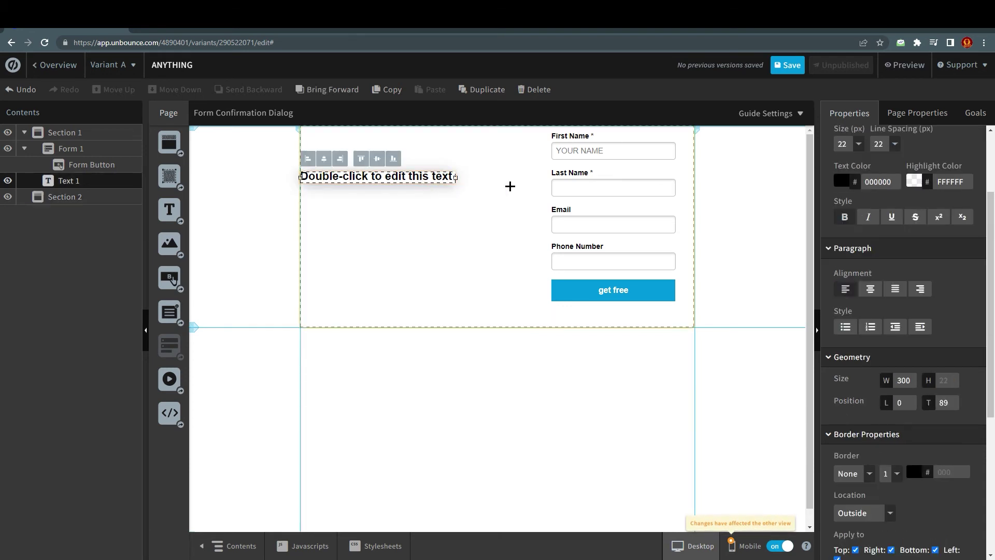
pyautogui.scroll(-2, 940, 399)
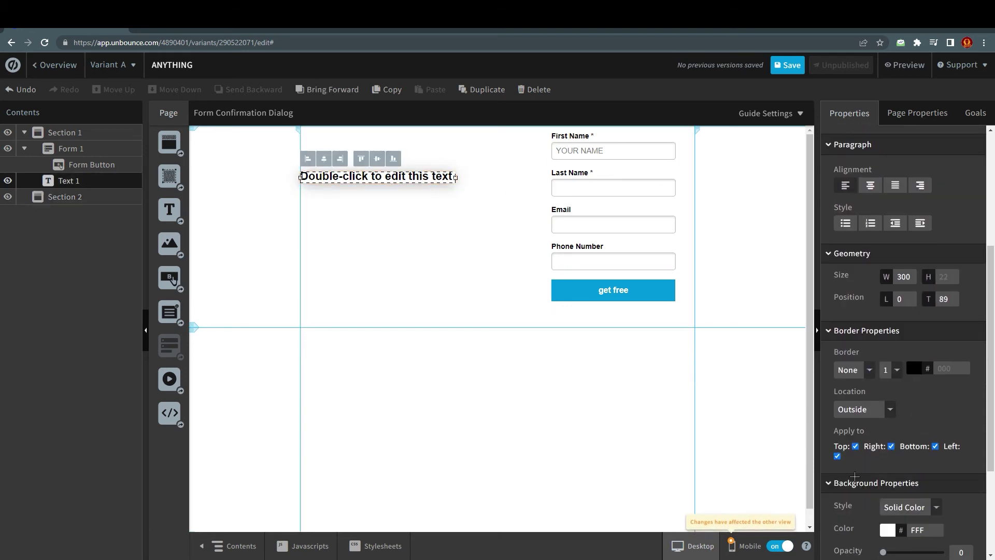
# In the mobile view, extend Section 1 slightly downward below the form button, and return to the desktop view
pyautogui.click(746, 545)
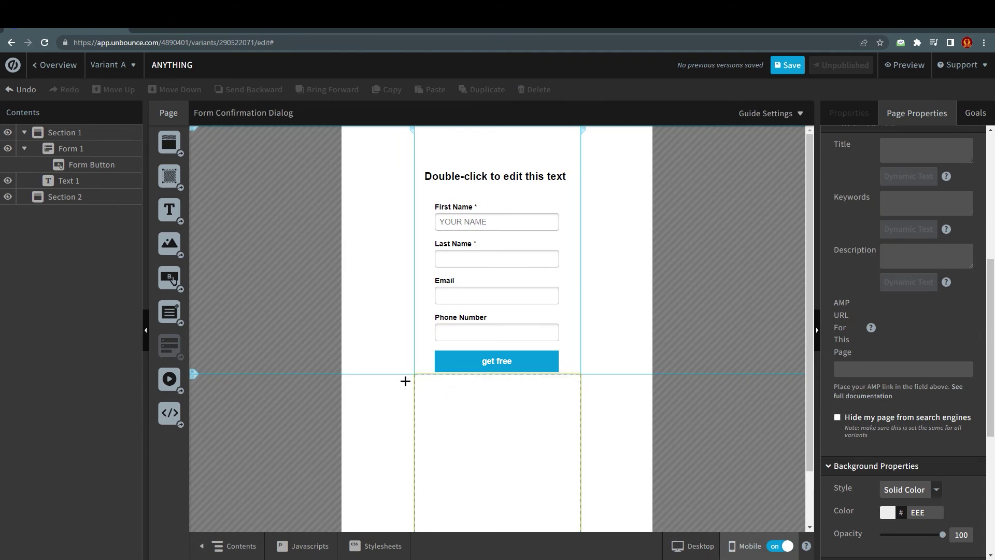
pyautogui.moveTo(193, 373); pyautogui.dragTo(194, 389)
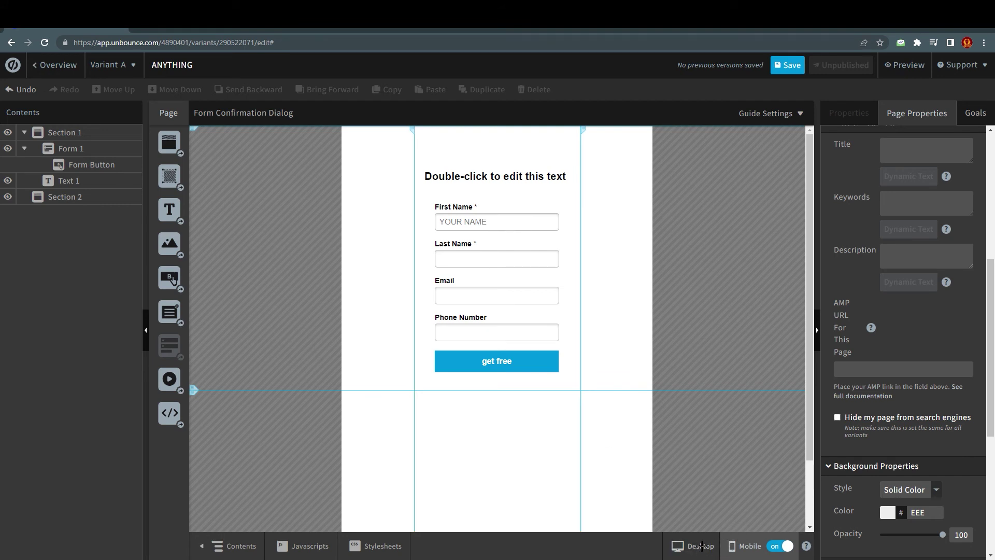
pyautogui.click(693, 546)
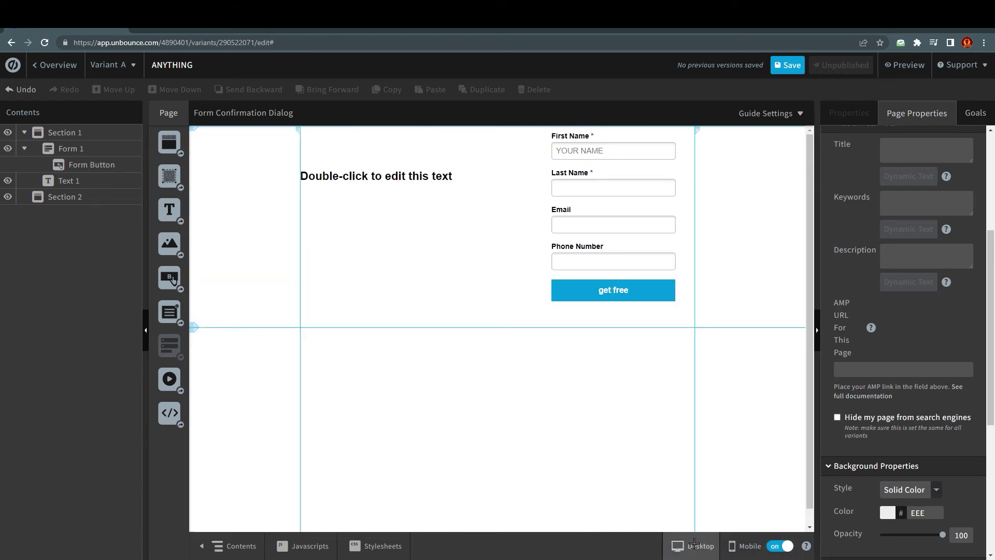
# Review the form's available confirmation actions without changing the selection, and open the form confirmation dialog page
pyautogui.click(608, 245)
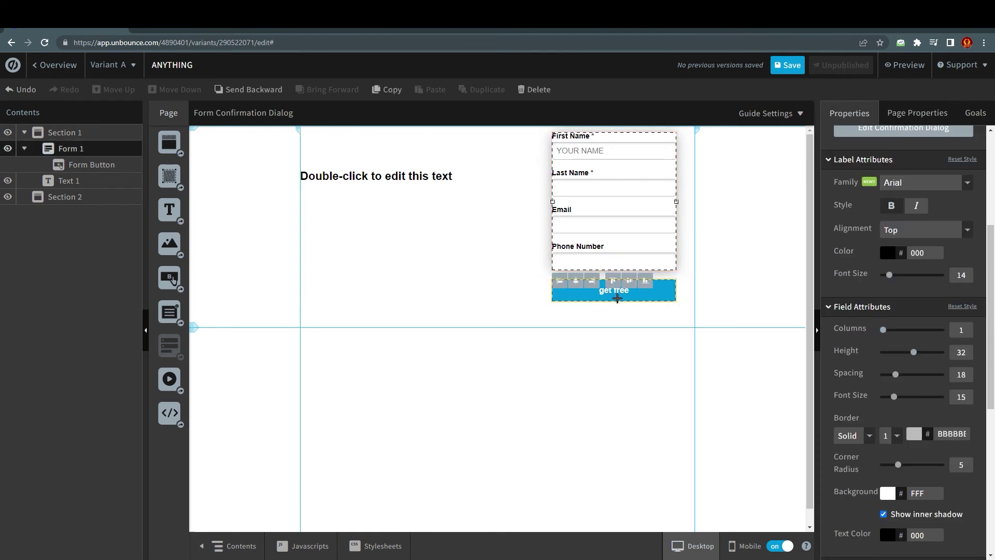
pyautogui.scroll(1, 909, 309)
pyautogui.scroll(3, 908, 309)
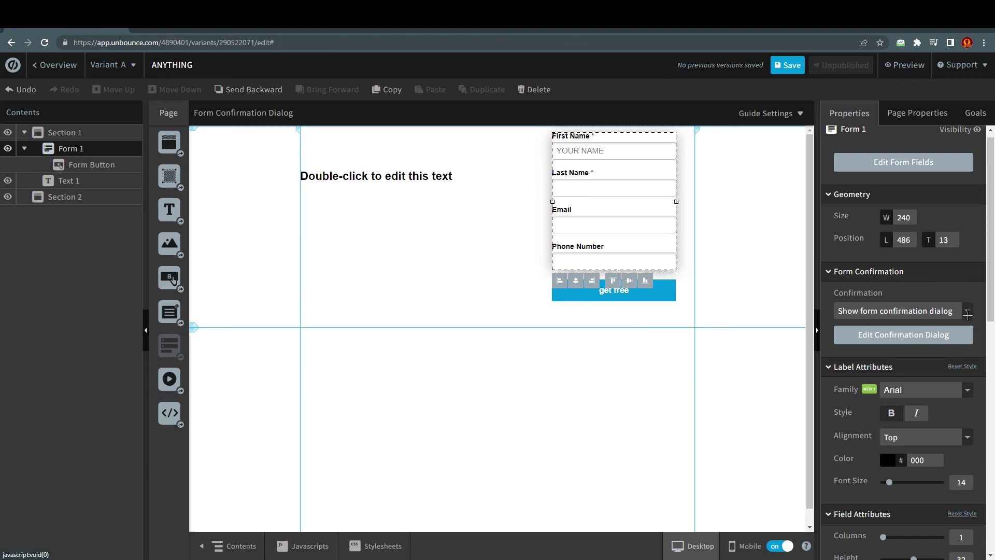
pyautogui.click(967, 313)
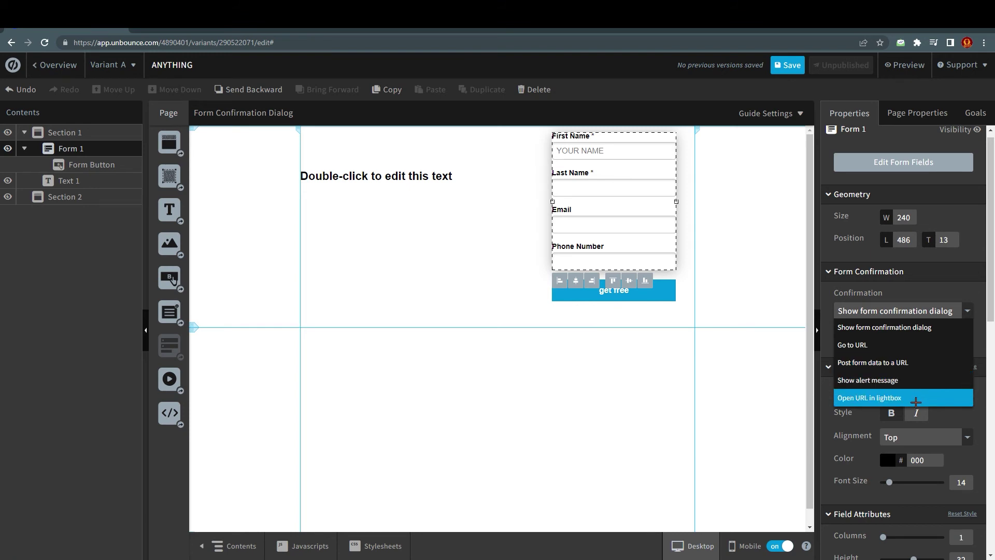
pyautogui.click(972, 295)
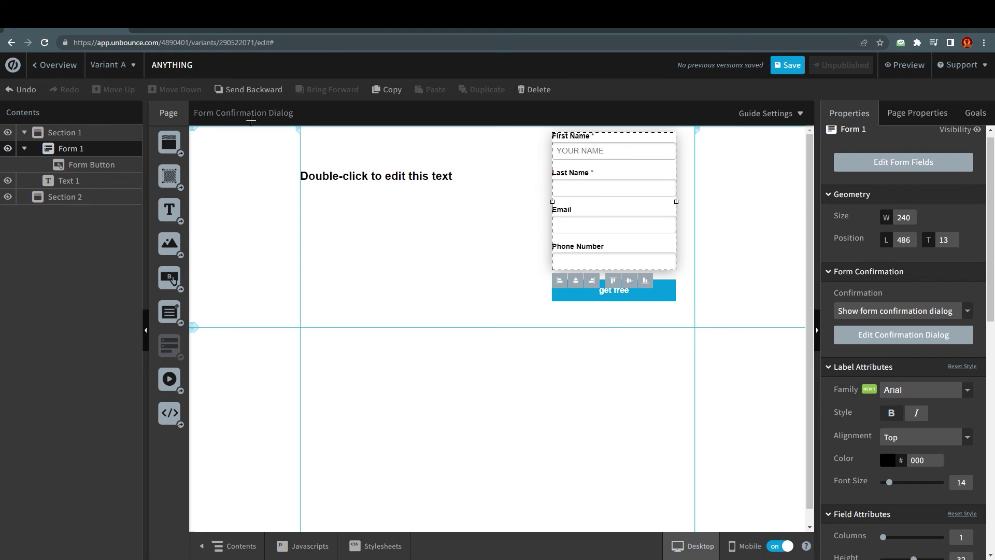
pyautogui.click(238, 113)
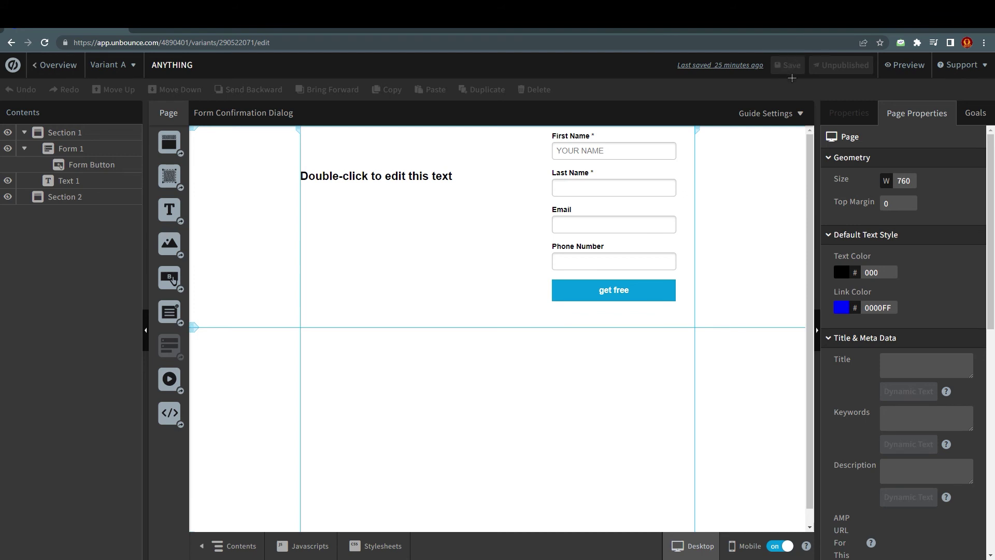
# Preview the page in a new tab in both desktop and mobile versions, and return through the editor to the page overview
pyautogui.rightClick(914, 66)
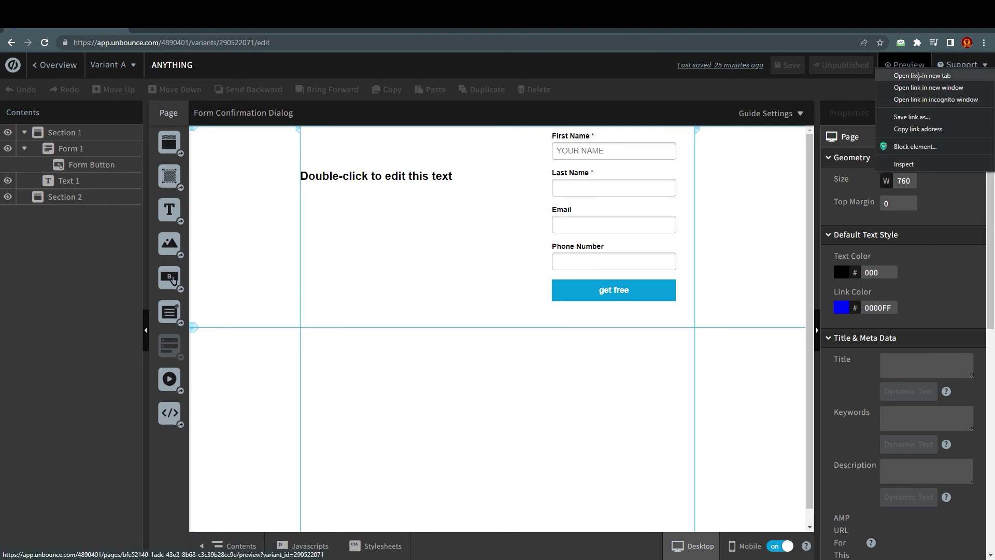
pyautogui.click(918, 76)
pyautogui.click(151, 29)
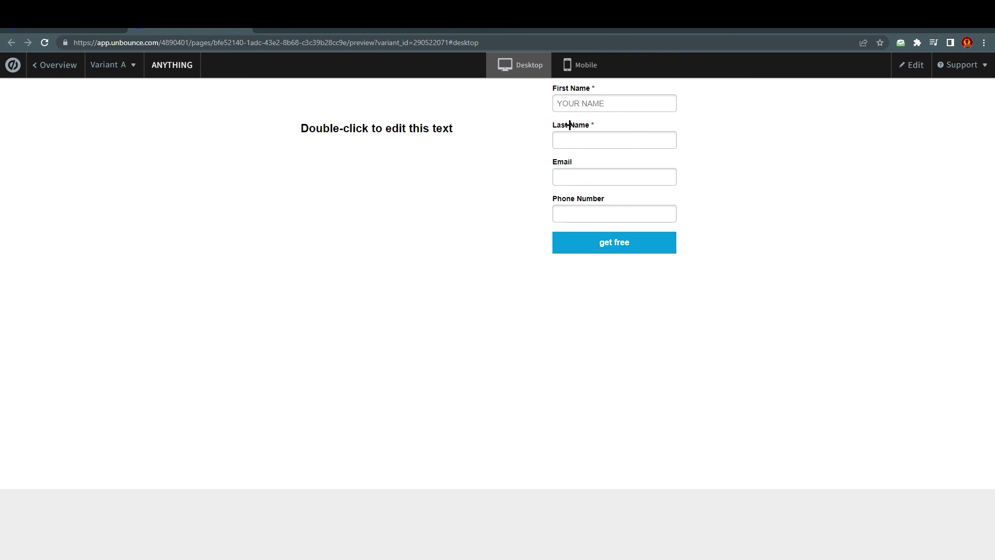
pyautogui.click(581, 65)
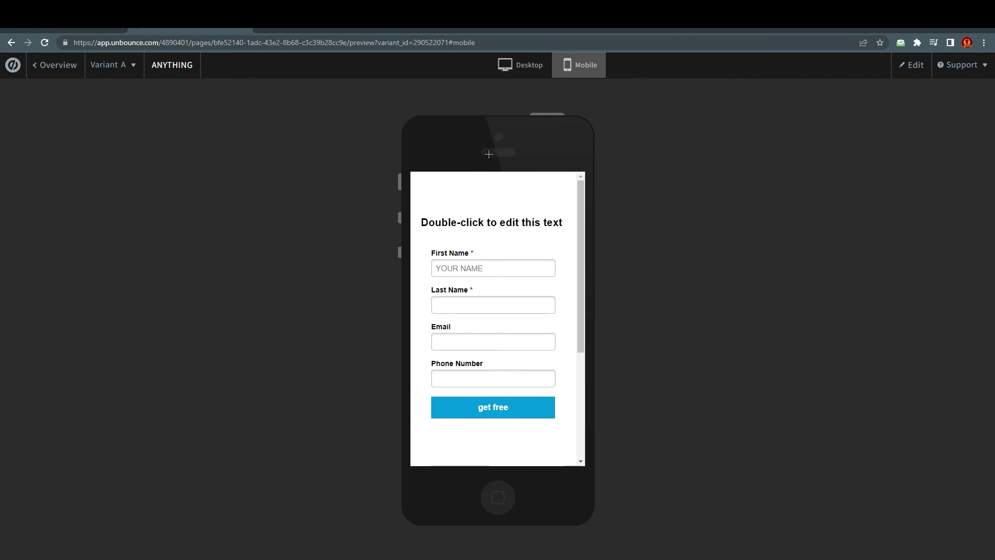
pyautogui.click(522, 66)
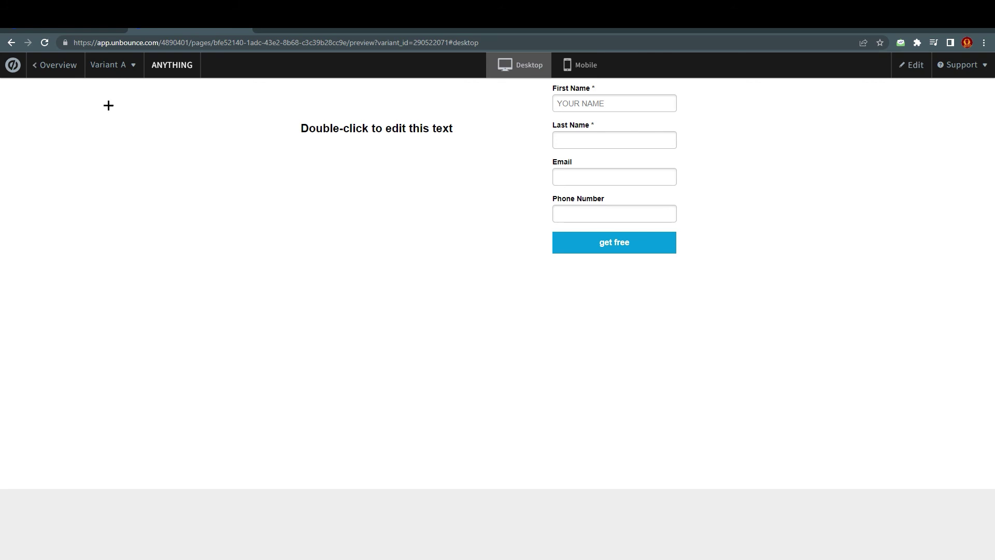
pyautogui.click(52, 30)
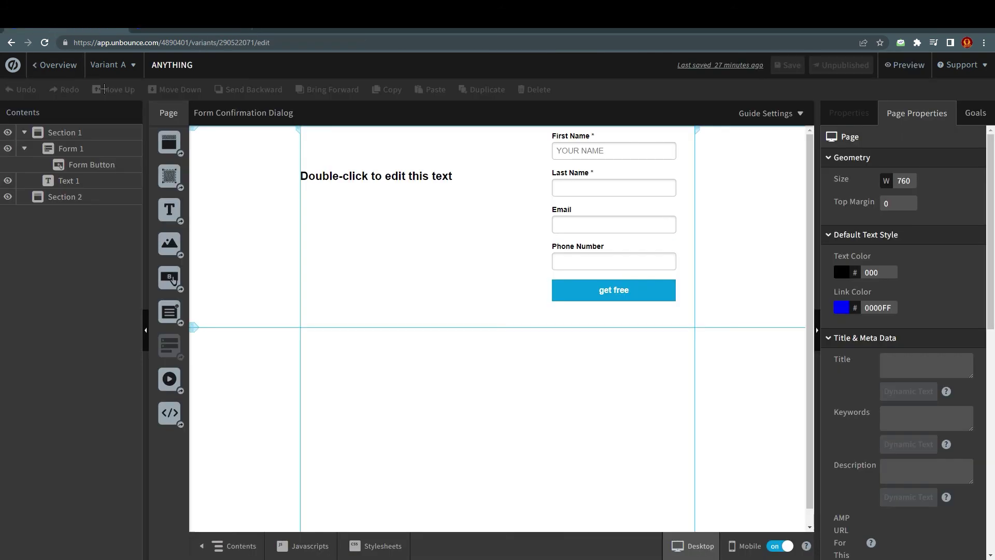
pyautogui.click(57, 64)
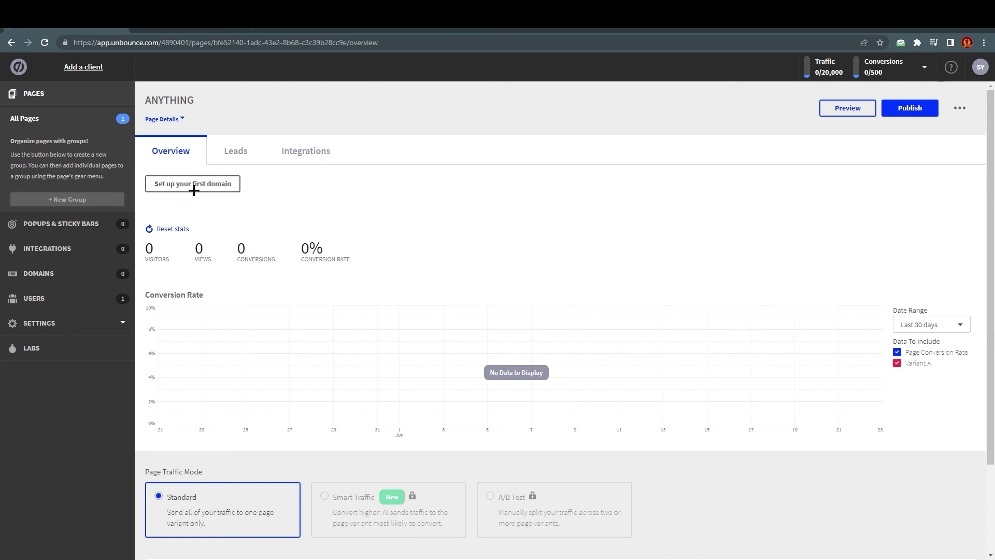
# Try to set up the page's first domain with unbouncepages.com and save the URL
pyautogui.click(195, 184)
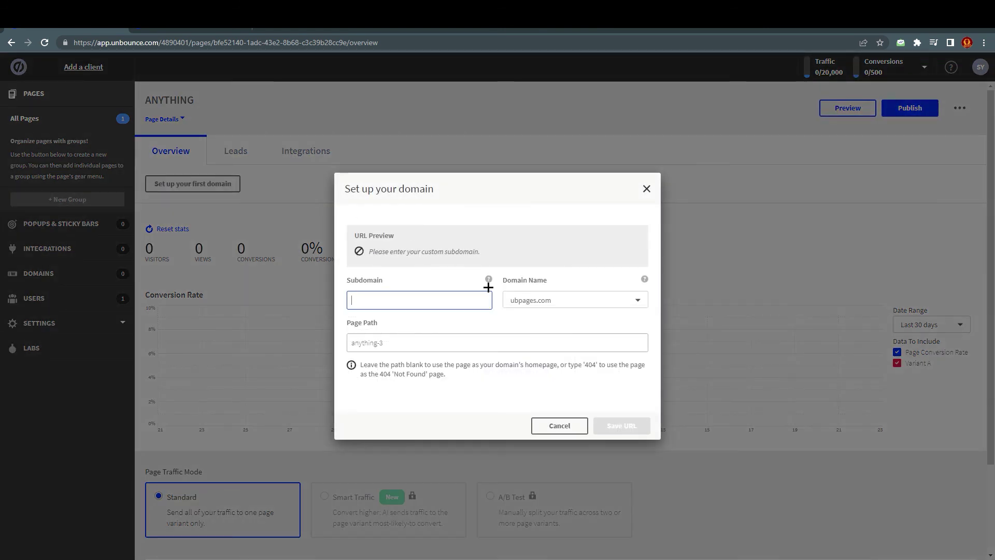
pyautogui.click(552, 299)
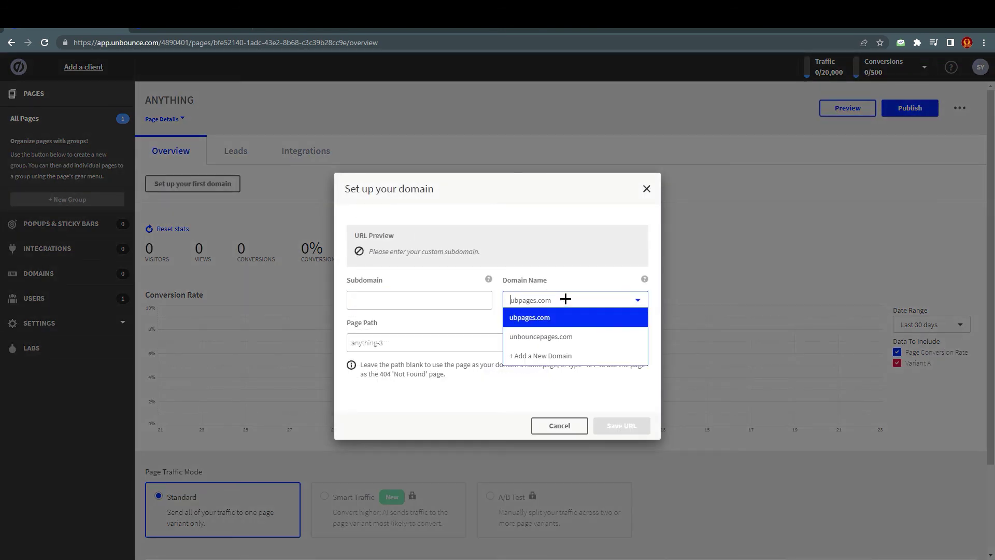
pyautogui.click(547, 342)
pyautogui.click(621, 426)
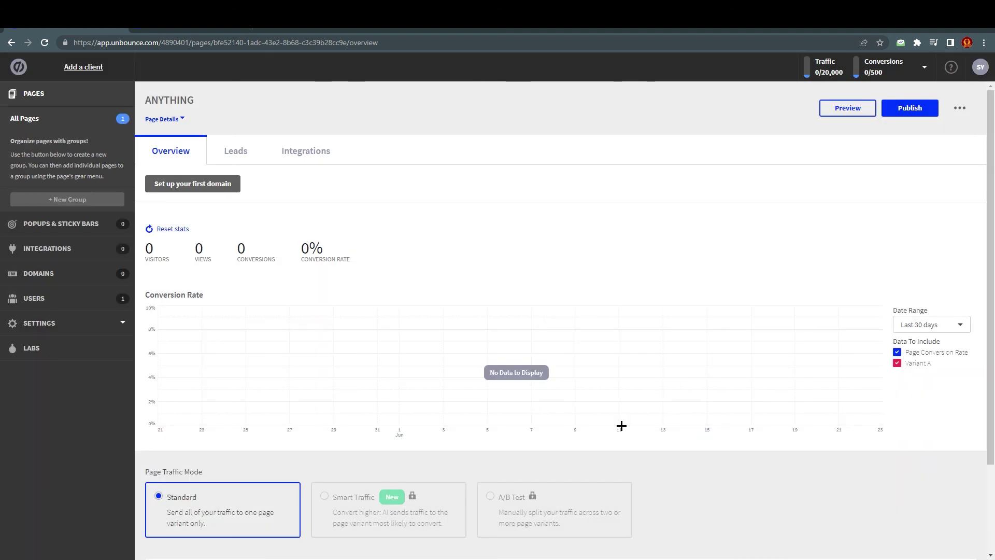
# Publish the page on the unbouncepages.com domain with the path anything-3, and copy its live URL
pyautogui.click(911, 108)
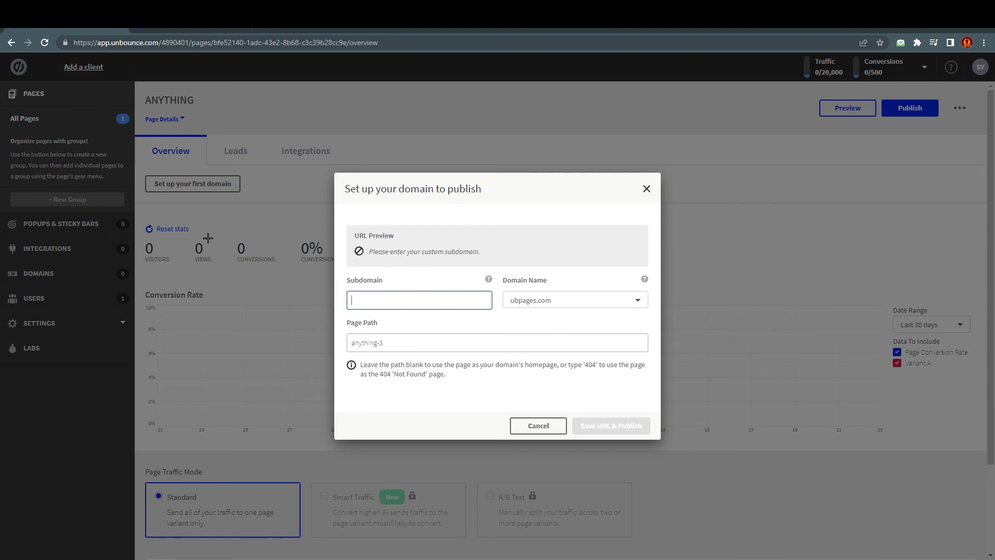
pyautogui.click(589, 300)
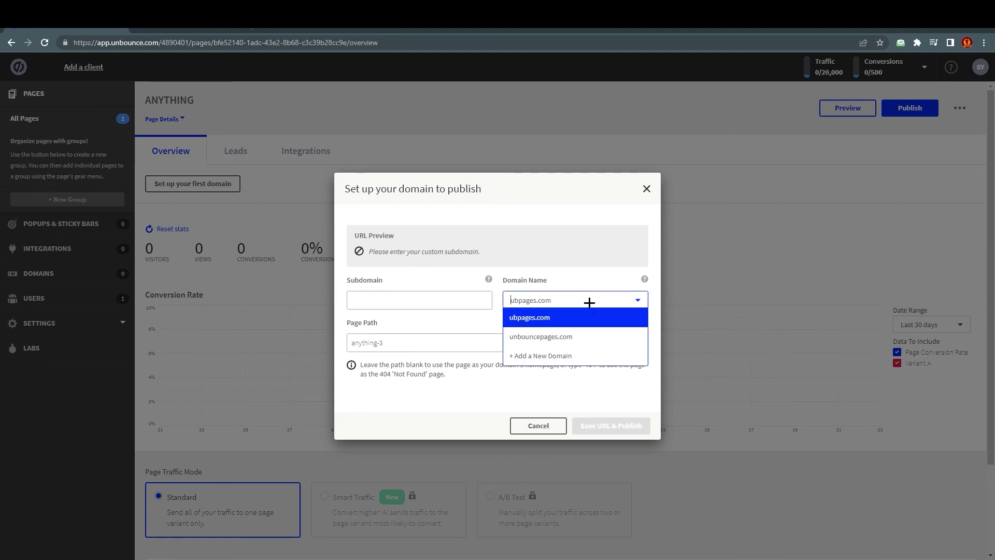
pyautogui.click(567, 336)
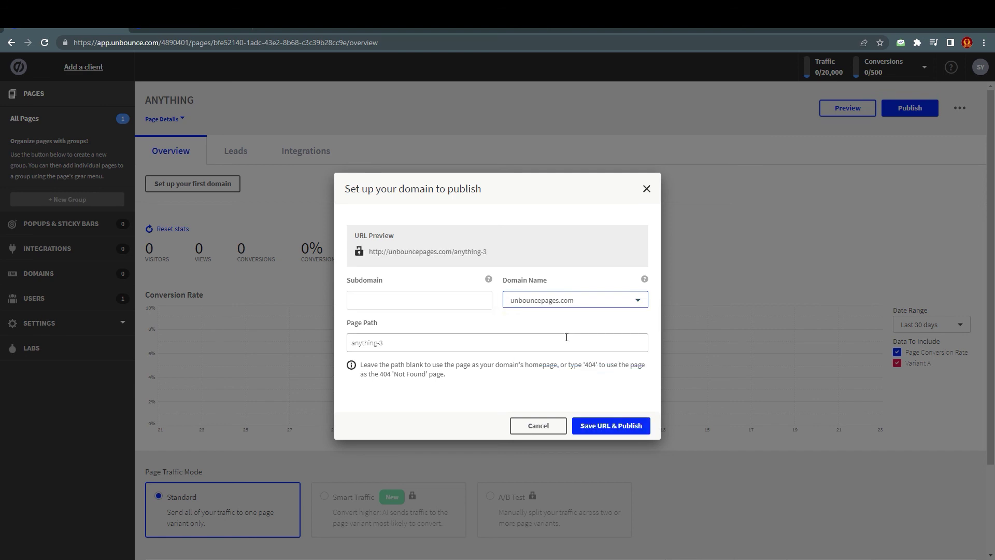
pyautogui.click(624, 428)
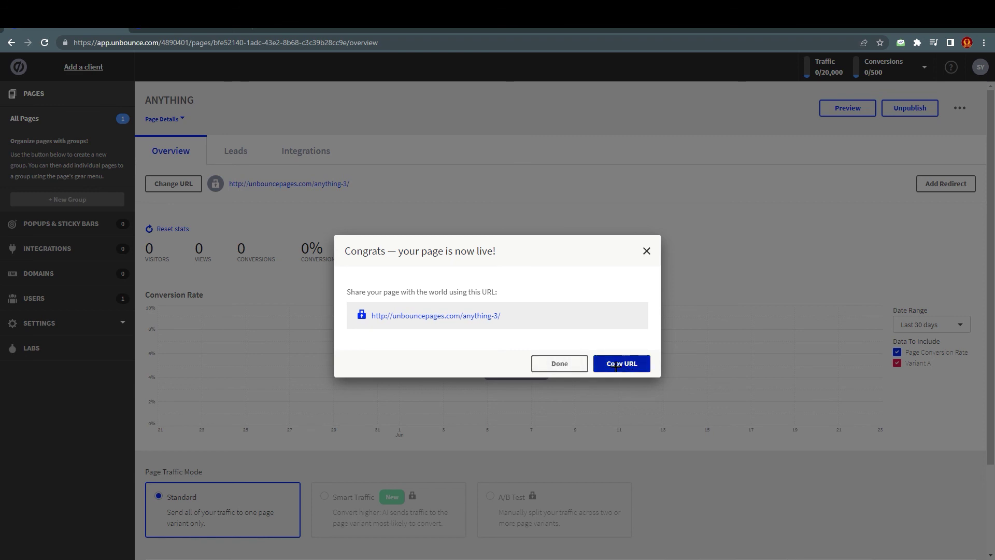
pyautogui.click(618, 363)
pyautogui.click(559, 363)
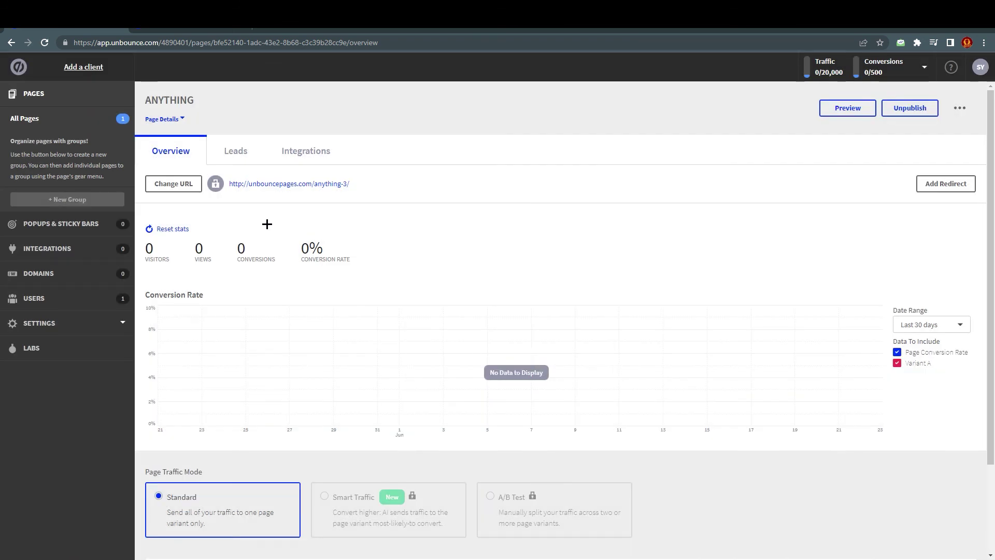
# Open the published page from its URL to check it live, and return to the page overview
pyautogui.click(250, 184)
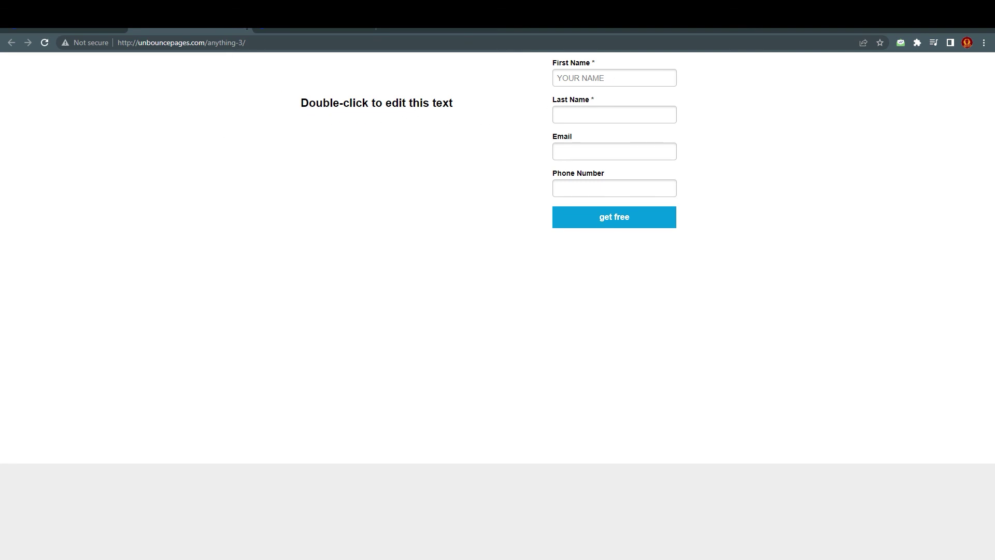
pyautogui.click(244, 31)
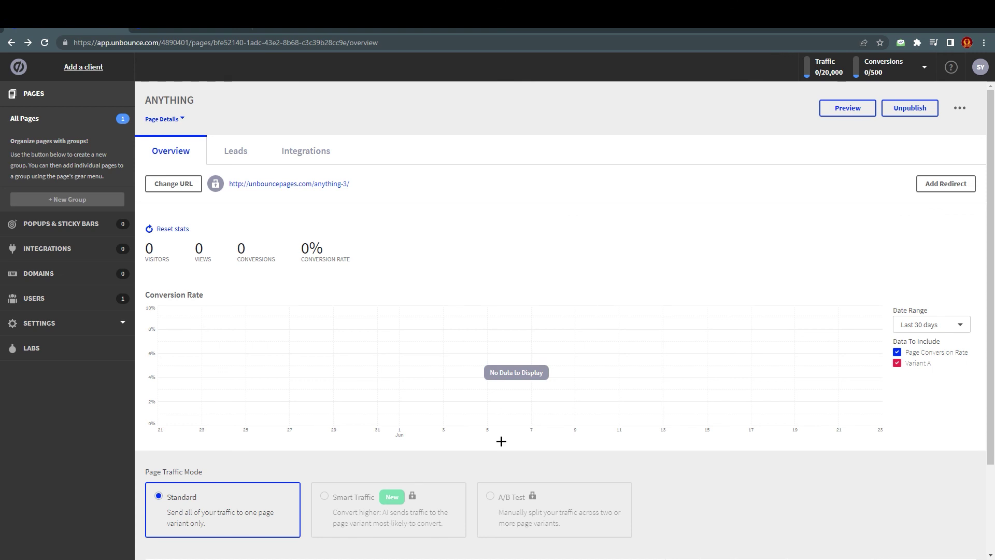